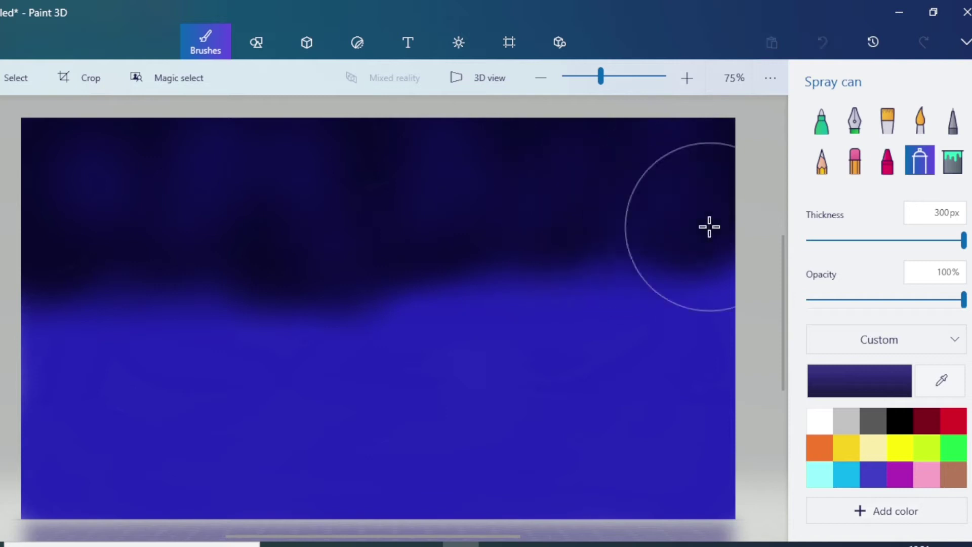
# Step: Scatter white star dots over the whole blue canvas using the Pixel pen at 3 px thickness
pyautogui.click(819, 421)
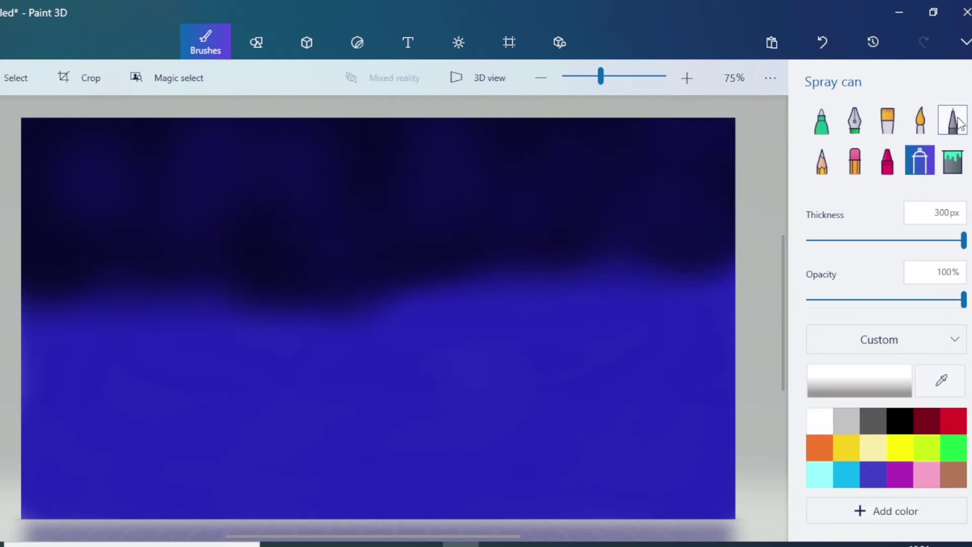
pyautogui.click(954, 124)
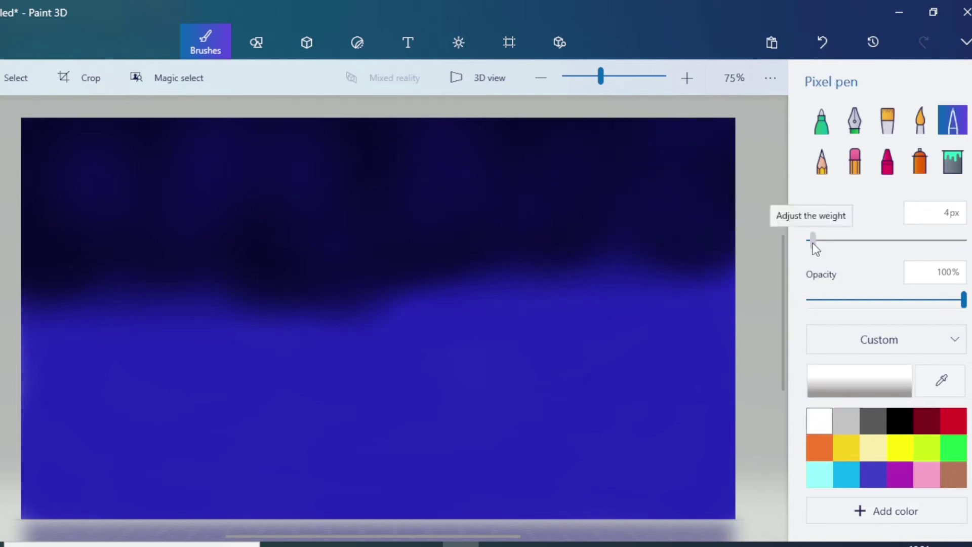
pyautogui.moveTo(814, 248); pyautogui.dragTo(812, 248)
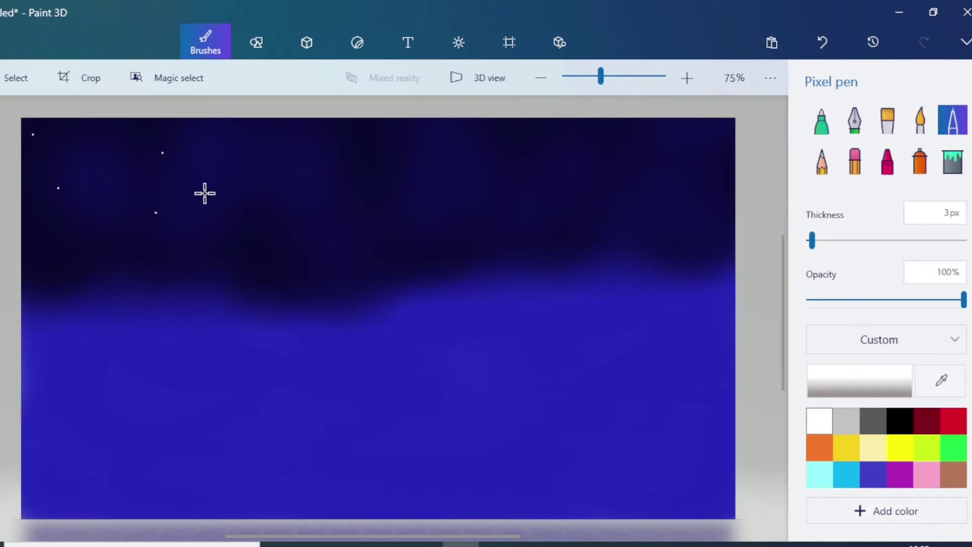
pyautogui.click(204, 193)
pyautogui.click(290, 228)
pyautogui.click(323, 271)
pyautogui.click(352, 184)
pyautogui.click(370, 229)
pyautogui.click(480, 242)
pyautogui.click(281, 156)
pyautogui.click(676, 148)
pyautogui.click(585, 168)
pyautogui.click(673, 250)
pyautogui.click(323, 491)
pyautogui.click(302, 420)
pyautogui.click(388, 373)
pyautogui.click(375, 422)
pyautogui.click(409, 483)
pyautogui.click(447, 456)
pyautogui.click(484, 407)
pyautogui.click(541, 493)
pyautogui.click(588, 146)
pyautogui.click(456, 149)
pyautogui.click(376, 132)
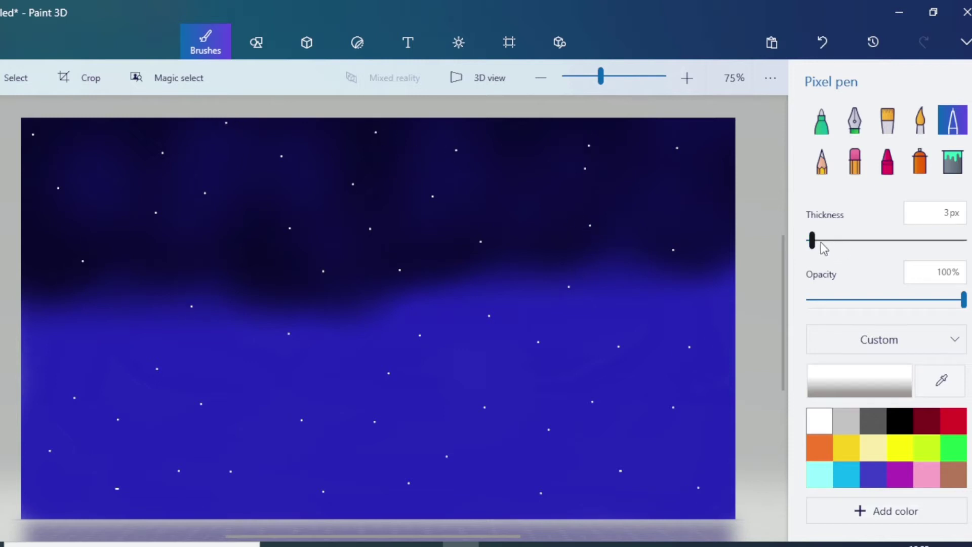
# Step: Scatter tiny, fainter white stars between the existing ones with the Pixel pen at 1 px thickness
pyautogui.moveTo(812, 241); pyautogui.dragTo(720, 245)
pyautogui.click(181, 188)
pyautogui.click(91, 142)
pyautogui.click(106, 221)
pyautogui.click(123, 141)
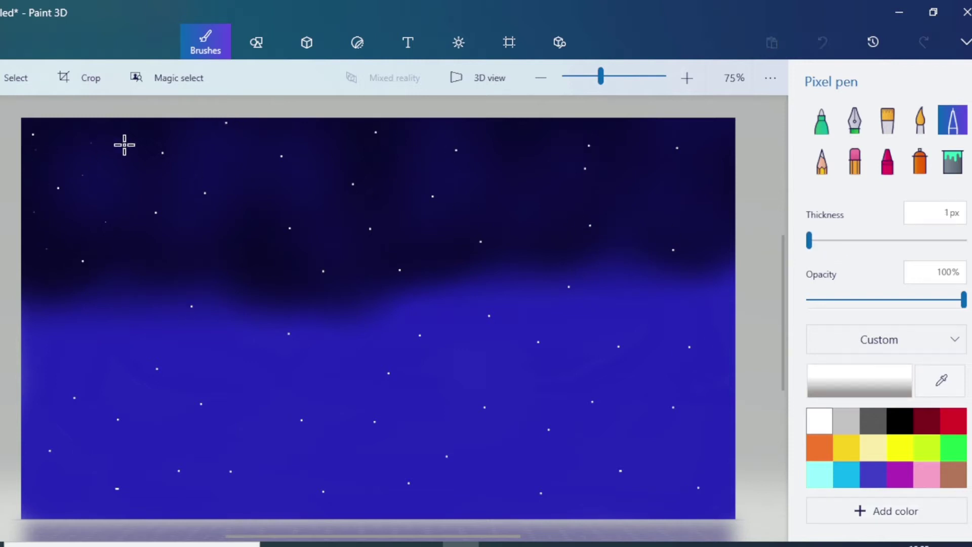
pyautogui.click(144, 230)
pyautogui.click(217, 247)
pyautogui.click(366, 204)
pyautogui.click(387, 144)
pyautogui.click(419, 182)
pyautogui.click(423, 156)
pyautogui.click(420, 127)
pyautogui.click(473, 133)
pyautogui.click(340, 353)
pyautogui.click(282, 358)
pyautogui.click(264, 320)
pyautogui.click(139, 308)
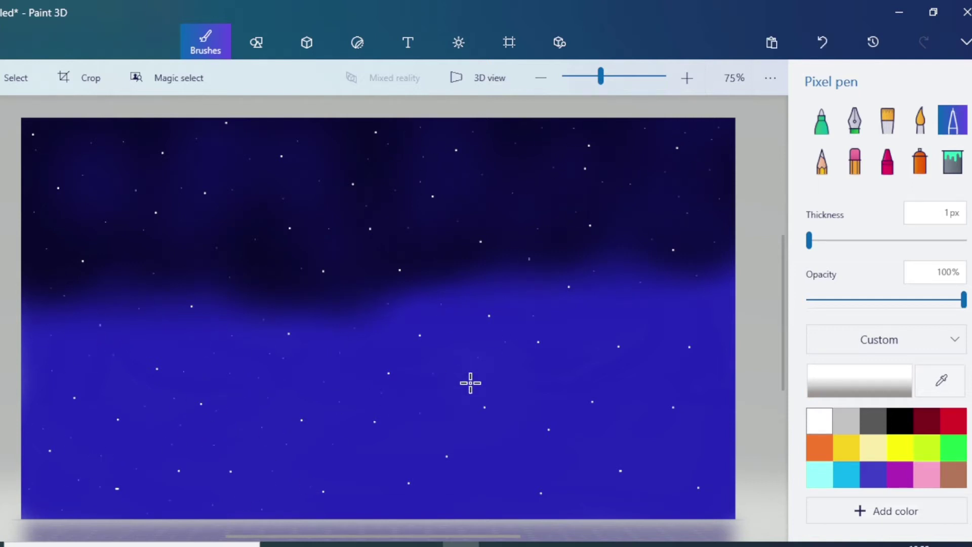
# Step: Paint dark grey clouds across the upper sky with a 31 px Crayon at 29% opacity, and darken them with a black 300 px Spray can
pyautogui.click(886, 161)
pyautogui.moveTo(871, 310); pyautogui.dragTo(852, 308)
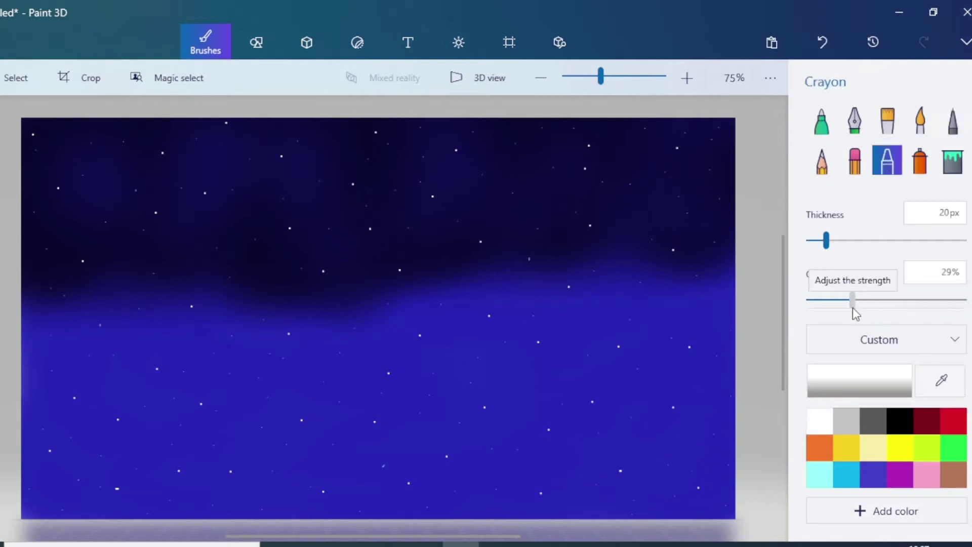
pyautogui.click(874, 415)
pyautogui.moveTo(55, 169)
pyautogui.mouseDown()
pyautogui.moveTo(62, 149)
pyautogui.moveTo(32, 154)
pyautogui.moveTo(79, 173)
pyautogui.moveTo(101, 150)
pyautogui.moveTo(102, 163)
pyautogui.moveTo(47, 138)
pyautogui.moveTo(79, 131)
pyautogui.moveTo(108, 142)
pyautogui.moveTo(109, 163)
pyautogui.moveTo(141, 163)
pyautogui.moveTo(209, 122)
pyautogui.moveTo(261, 130)
pyautogui.moveTo(243, 178)
pyautogui.moveTo(295, 199)
pyautogui.moveTo(472, 147)
pyautogui.moveTo(491, 167)
pyautogui.moveTo(318, 162)
pyautogui.moveTo(556, 206)
pyautogui.moveTo(661, 184)
pyautogui.moveTo(590, 196)
pyautogui.moveTo(588, 165)
pyautogui.moveTo(725, 174)
pyautogui.moveTo(640, 134)
pyautogui.moveTo(710, 123)
pyautogui.moveTo(722, 141)
pyautogui.mouseUp()
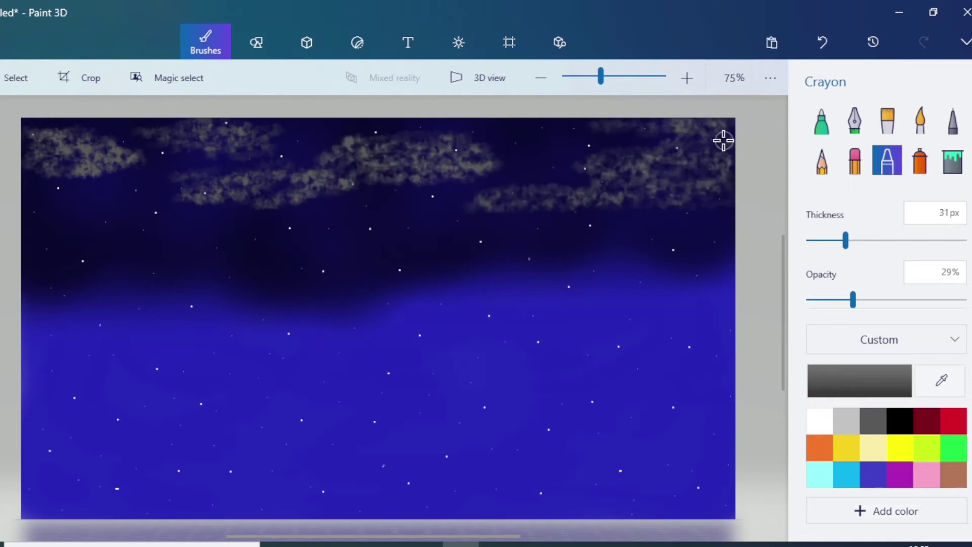
pyautogui.click(898, 428)
pyautogui.click(920, 161)
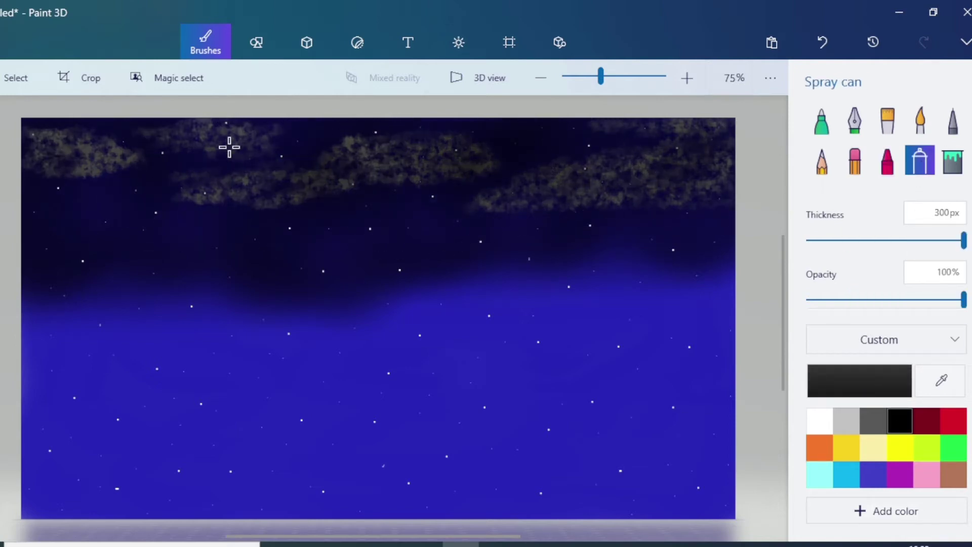
# Step: Spray a soft white moon glow at the centre of the canvas with the 300 px Spray can at 100% opacity
pyautogui.click(817, 421)
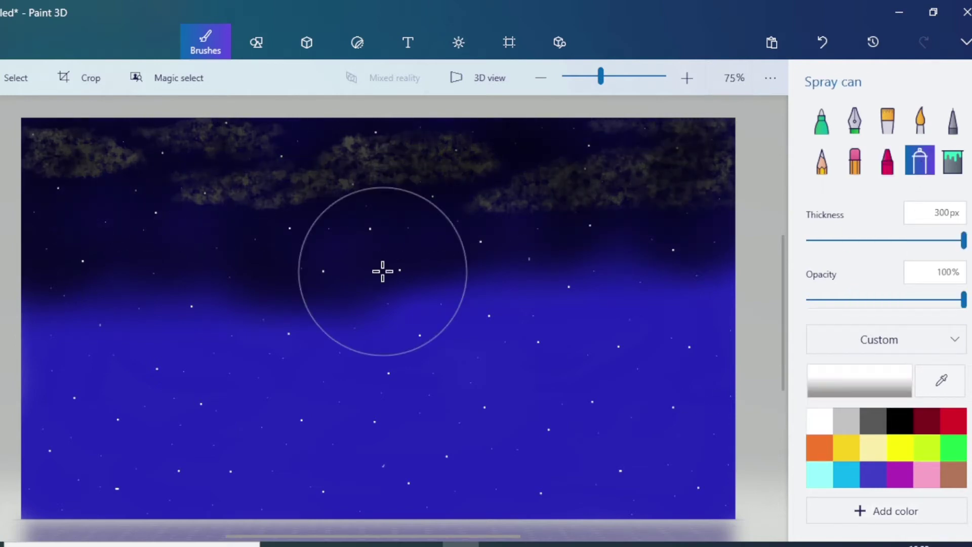
pyautogui.moveTo(381, 271)
pyautogui.mouseDown()
pyautogui.moveTo(362, 272)
pyautogui.moveTo(436, 298)
pyautogui.moveTo(442, 239)
pyautogui.moveTo(321, 278)
pyautogui.moveTo(373, 325)
pyautogui.moveTo(430, 329)
pyautogui.mouseUp()
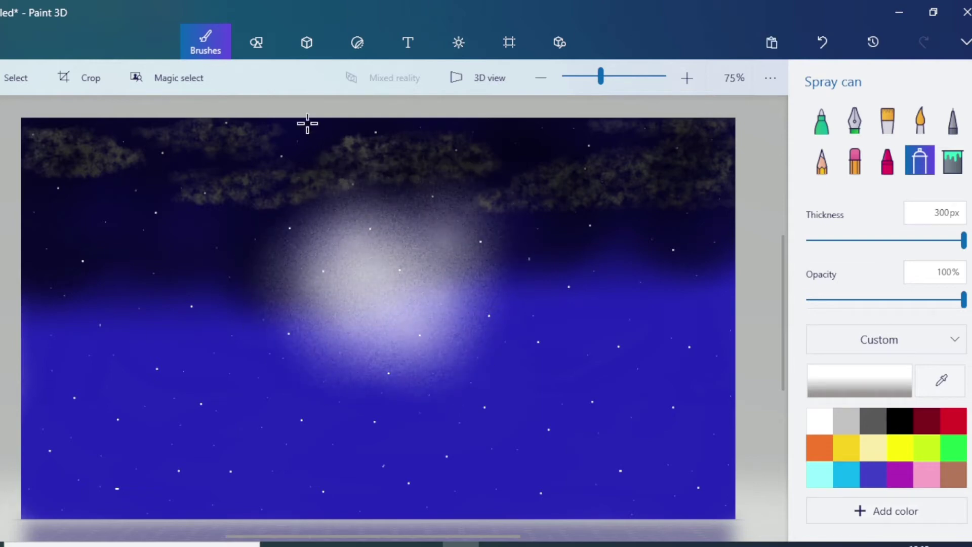
# Step: Draw a 2D circle over the white glow and centre it there as the moon
pyautogui.click(254, 53)
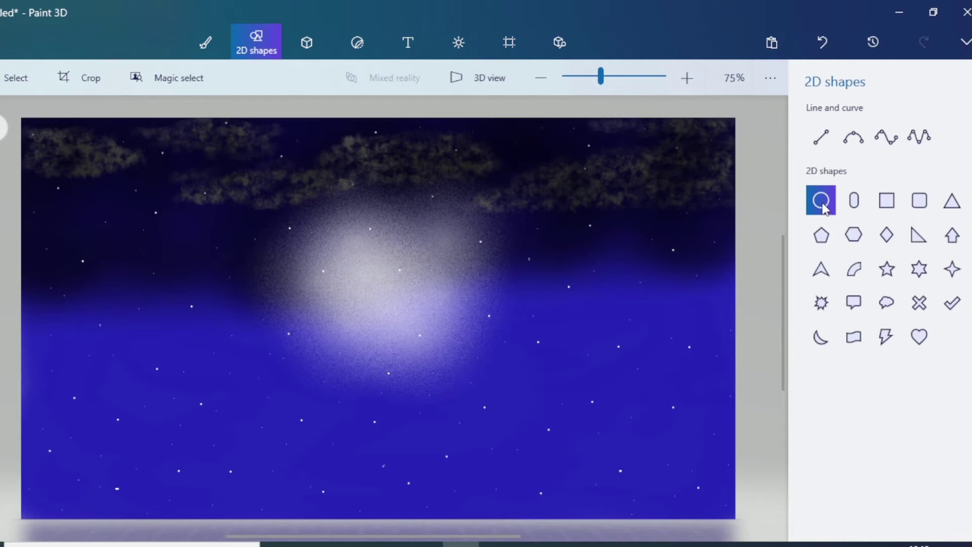
pyautogui.moveTo(332, 224); pyautogui.dragTo(473, 364)
pyautogui.moveTo(402, 308); pyautogui.dragTo(382, 297)
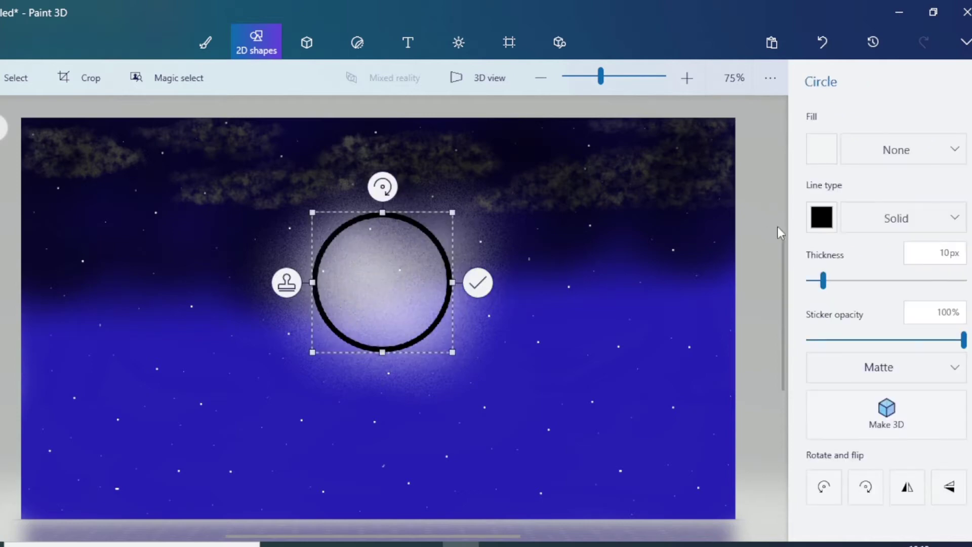
# Step: Give the moon circle a white outline and a solid white fill, and place it on the canvas
pyautogui.click(822, 217)
pyautogui.click(748, 275)
pyautogui.click(900, 150)
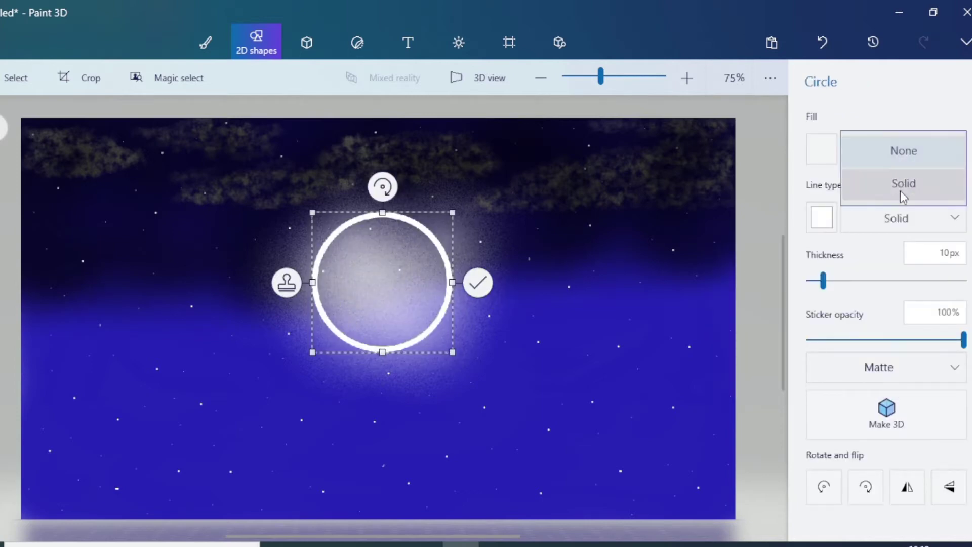
pyautogui.click(900, 190)
pyautogui.click(821, 149)
pyautogui.click(742, 207)
pyautogui.click(574, 250)
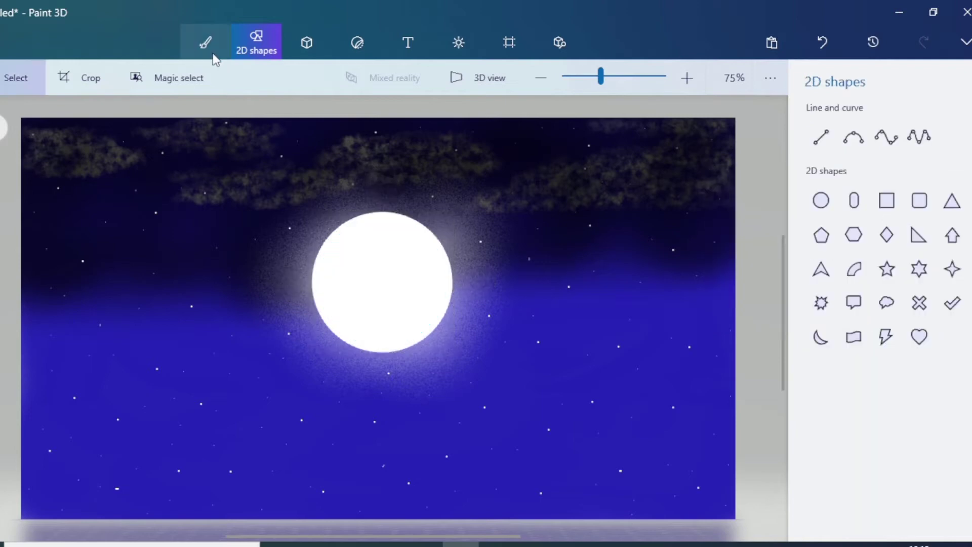
# Step: Paint a black shoreline and mountain outlines across the canvas with the 29 px Oil brush, filling in the peak left of the moon
pyautogui.click(206, 45)
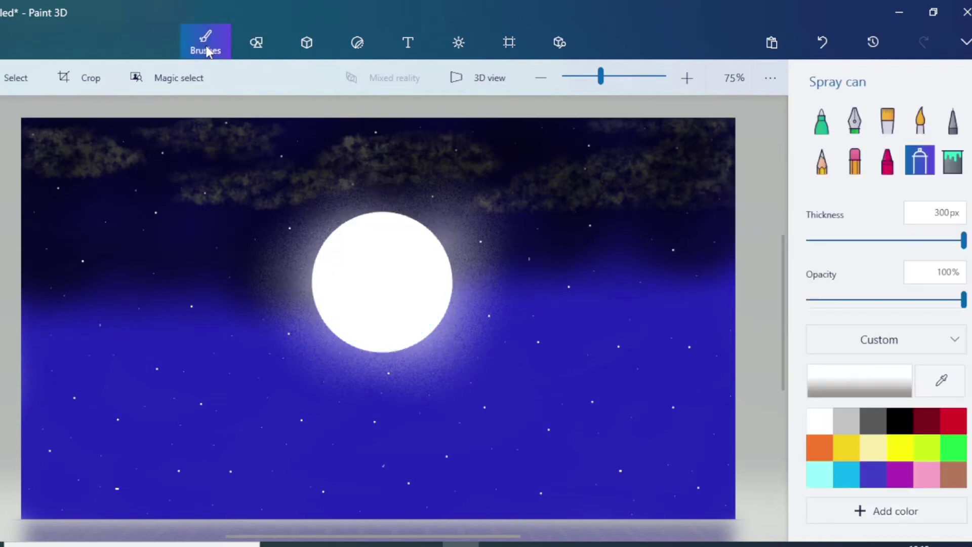
pyautogui.click(888, 126)
pyautogui.click(899, 419)
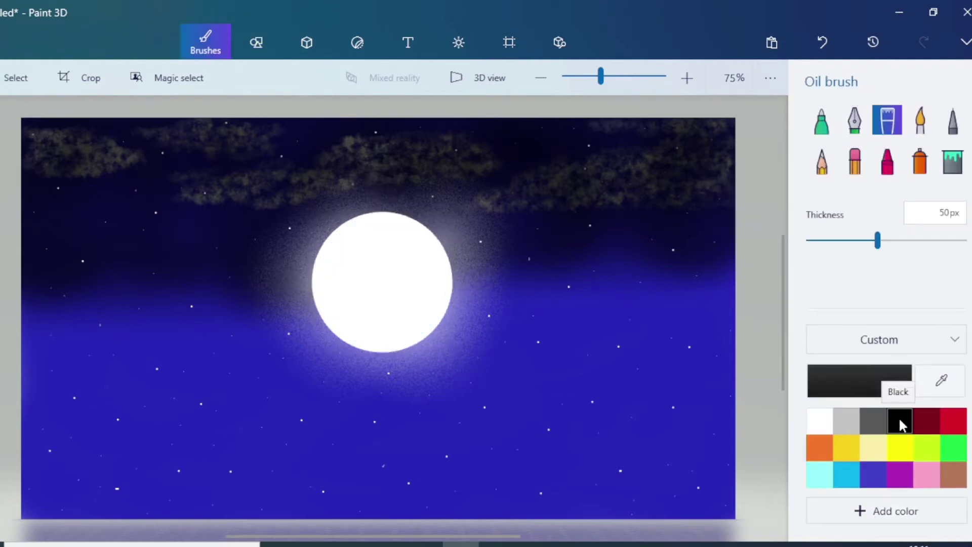
pyautogui.moveTo(843, 240); pyautogui.dragTo(841, 239)
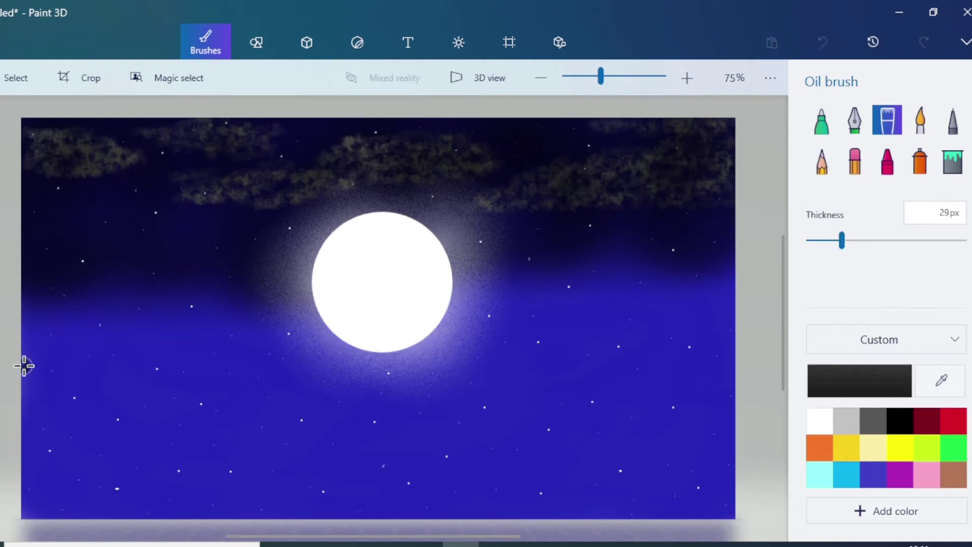
pyautogui.moveTo(22, 364)
pyautogui.mouseDown()
pyautogui.moveTo(126, 364)
pyautogui.moveTo(230, 309)
pyautogui.moveTo(271, 339)
pyautogui.moveTo(381, 347)
pyautogui.moveTo(577, 334)
pyautogui.moveTo(735, 349)
pyautogui.moveTo(397, 375)
pyautogui.moveTo(219, 323)
pyautogui.moveTo(238, 357)
pyautogui.mouseUp()
# Step: Mix a very dark blue and fill in the hills below and right of the moon with the 29 px Oil brush
pyautogui.click(837, 383)
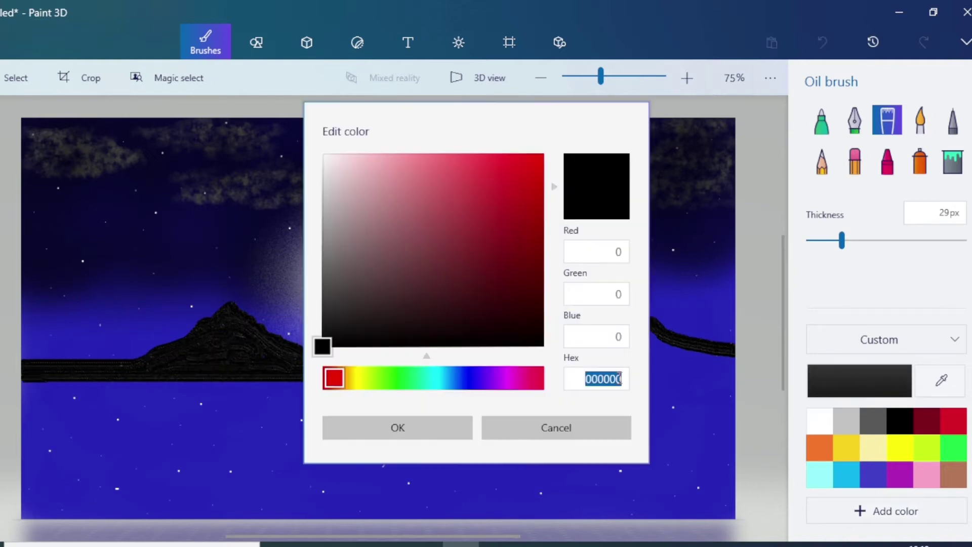
pyautogui.click(467, 378)
pyautogui.moveTo(535, 223); pyautogui.dragTo(511, 299)
pyautogui.click(385, 427)
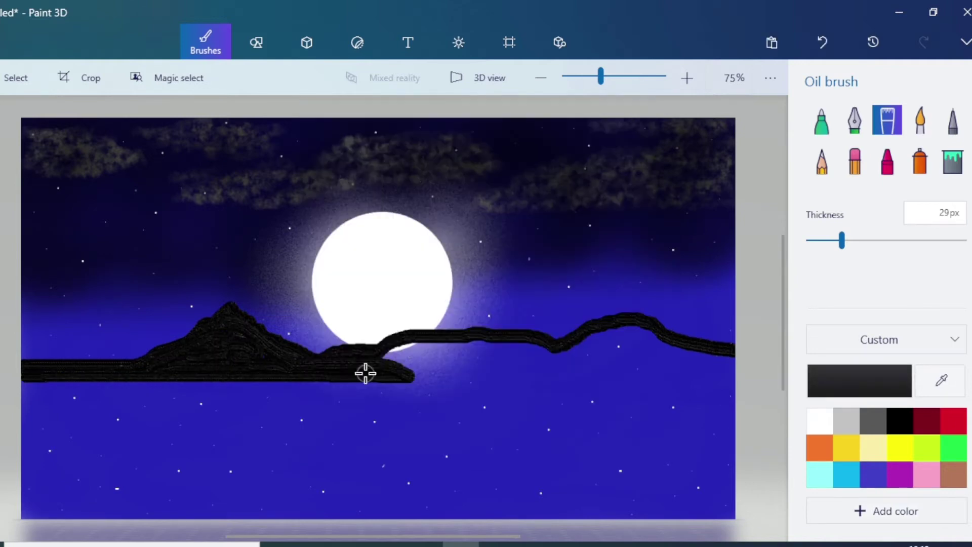
pyautogui.moveTo(364, 373)
pyautogui.mouseDown()
pyautogui.moveTo(409, 347)
pyautogui.moveTo(533, 341)
pyautogui.moveTo(366, 373)
pyautogui.moveTo(632, 370)
pyautogui.moveTo(736, 357)
pyautogui.moveTo(417, 363)
pyautogui.moveTo(431, 358)
pyautogui.moveTo(417, 374)
pyautogui.moveTo(646, 374)
pyautogui.moveTo(357, 375)
pyautogui.moveTo(433, 328)
pyautogui.moveTo(478, 329)
pyautogui.mouseUp()
# Step: Paint light grey ripples along the shoreline and over the water with the 5 px Watercolor brush, lowering the opacity from 25% to 12%
pyautogui.click(920, 120)
pyautogui.moveTo(844, 241); pyautogui.dragTo(809, 242)
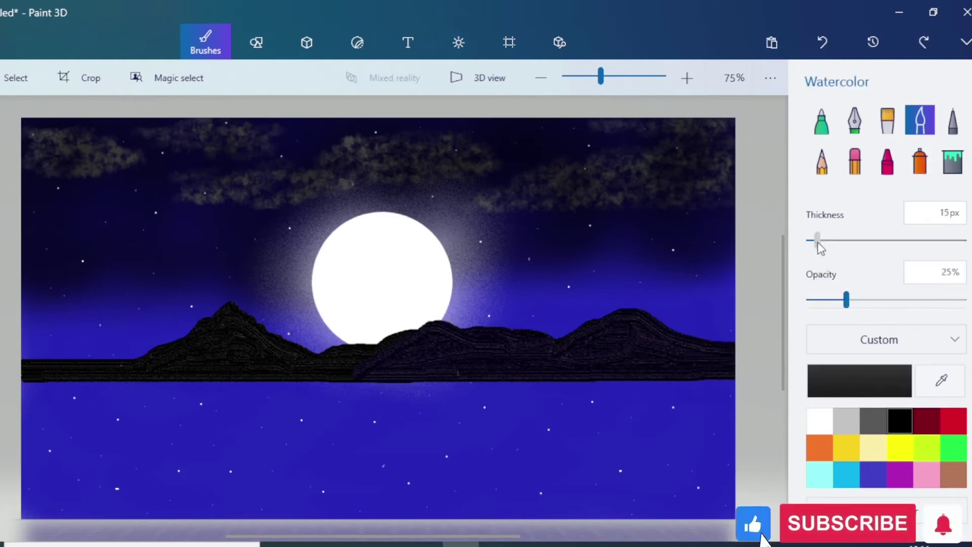
pyautogui.click(844, 422)
pyautogui.moveTo(41, 385)
pyautogui.mouseDown()
pyautogui.moveTo(9, 388)
pyautogui.moveTo(155, 383)
pyautogui.mouseUp()
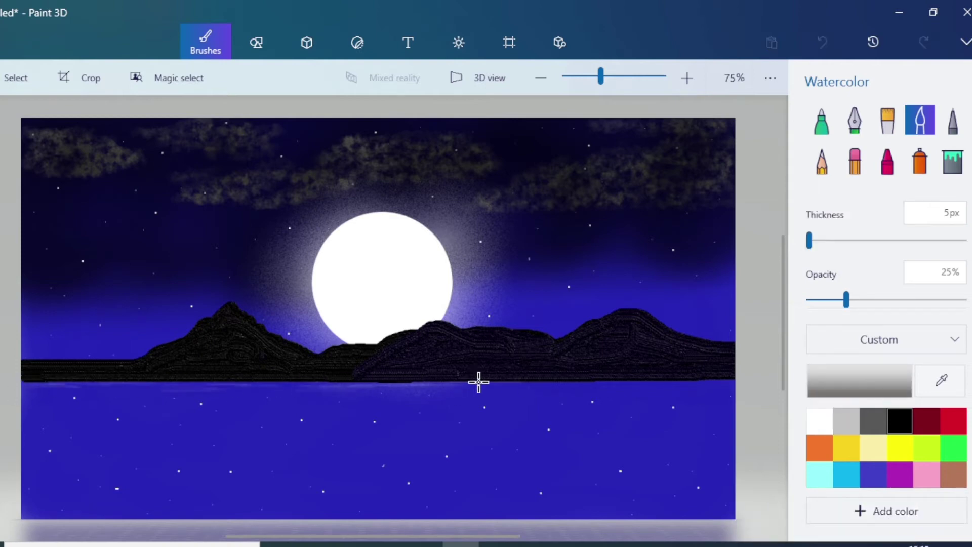
pyautogui.moveTo(845, 300); pyautogui.dragTo(825, 300)
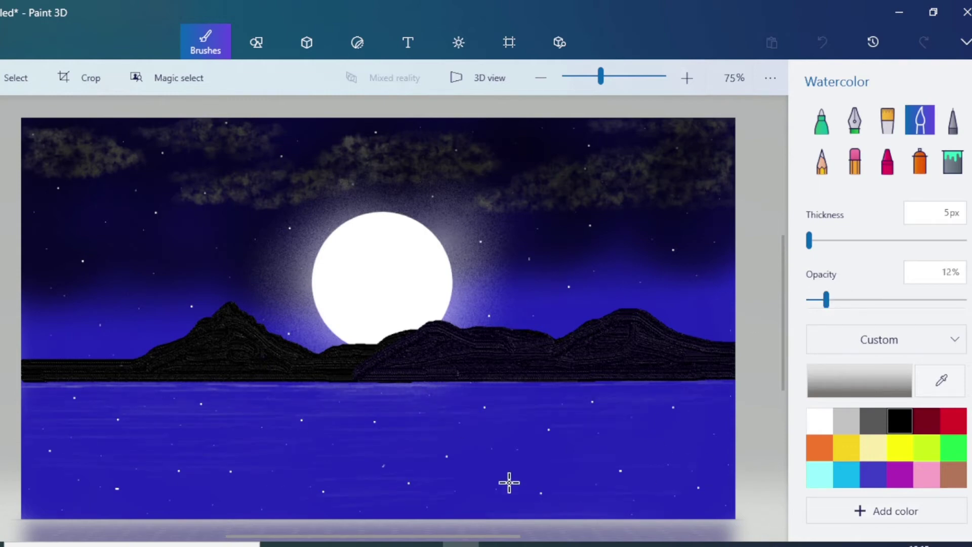
# Step: Mix a turquoise colour and brush a shimmering column of moonlight onto the water below the moon at 12% opacity
pyautogui.click(859, 380)
pyautogui.click(430, 378)
pyautogui.click(507, 188)
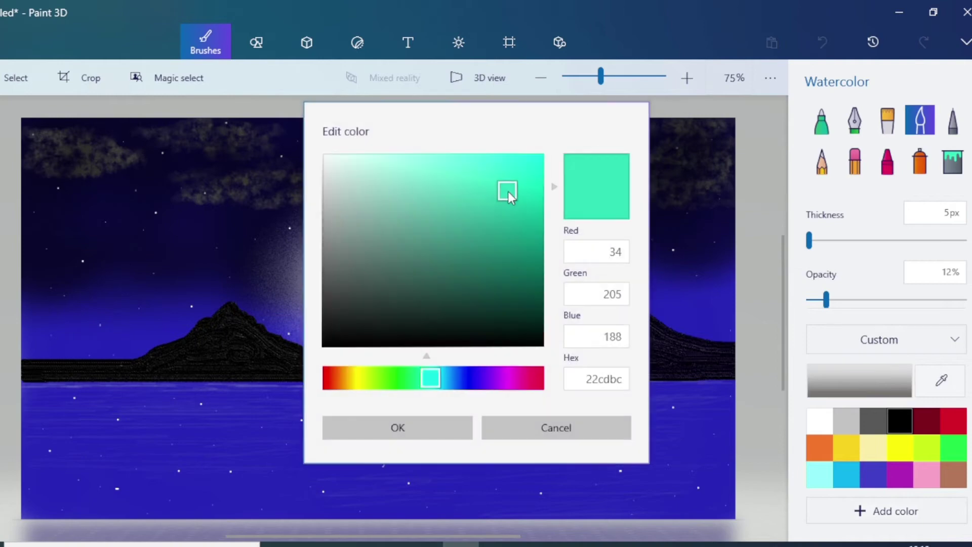
pyautogui.click(420, 429)
pyautogui.moveTo(363, 441); pyautogui.dragTo(436, 441)
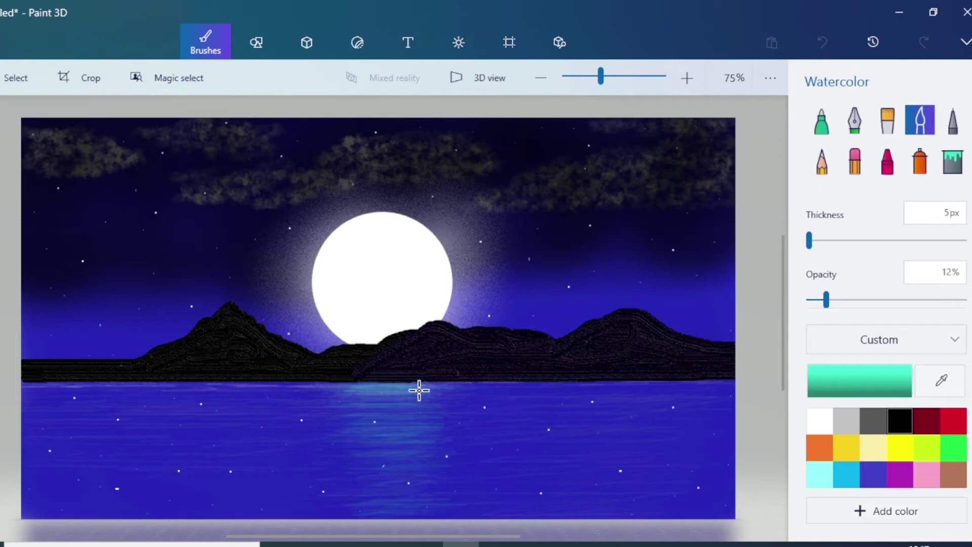
# Step: Brush white highlights over the moon's reflection with the 11 px Watercolor brush, and add finer 5 px white ripples across the water
pyautogui.click(819, 421)
pyautogui.click(381, 436)
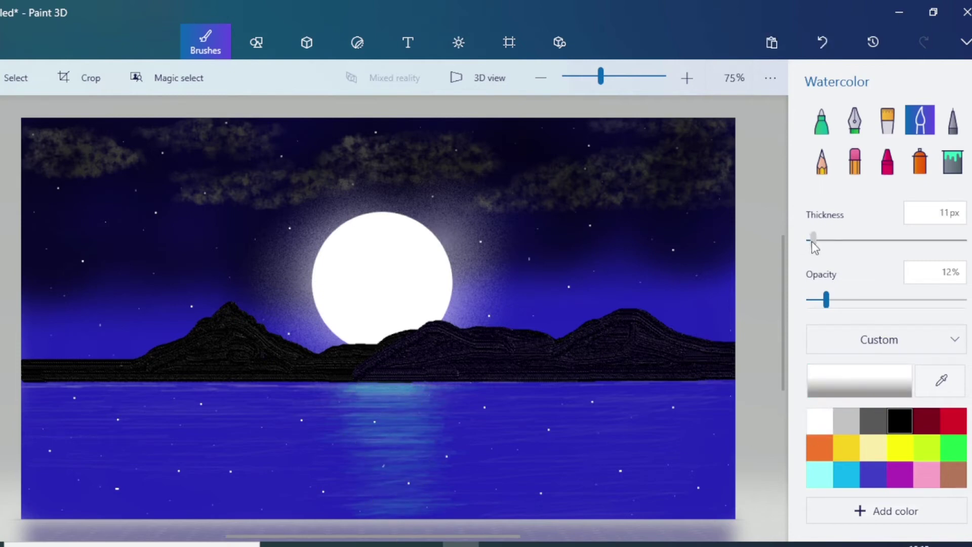
pyautogui.moveTo(376, 386); pyautogui.dragTo(352, 386)
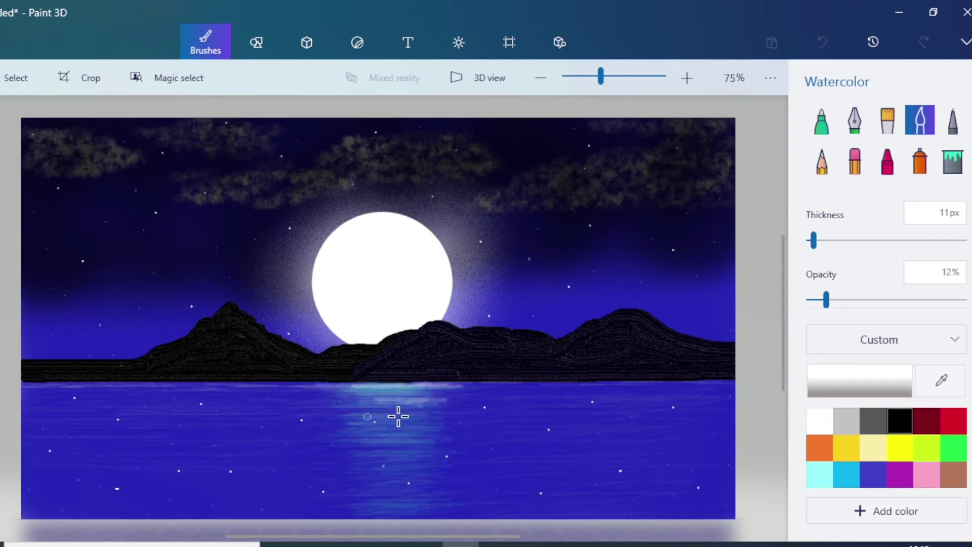
pyautogui.moveTo(398, 418); pyautogui.dragTo(310, 419)
pyautogui.moveTo(361, 436); pyautogui.dragTo(454, 436)
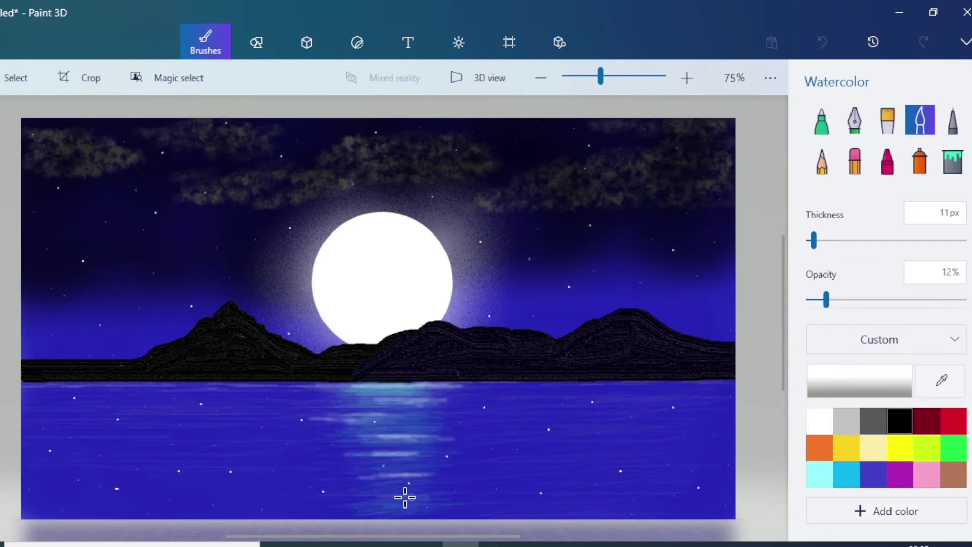
pyautogui.moveTo(415, 496); pyautogui.dragTo(376, 496)
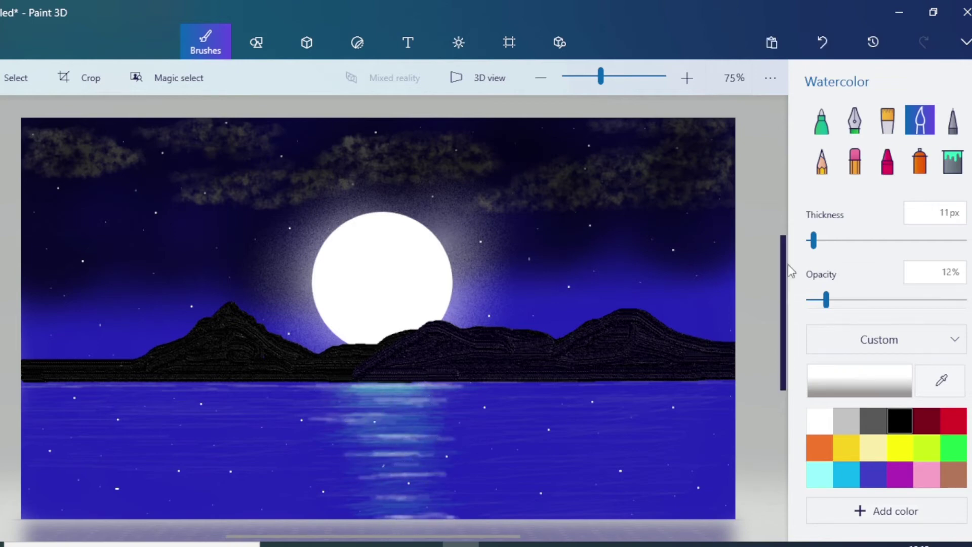
pyautogui.moveTo(813, 241); pyautogui.dragTo(809, 240)
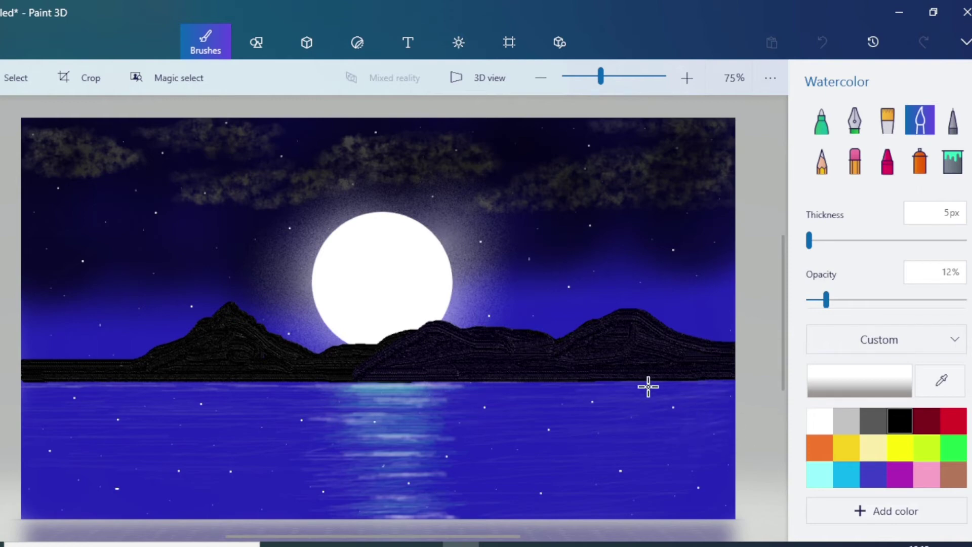
pyautogui.moveTo(167, 397); pyautogui.dragTo(714, 400)
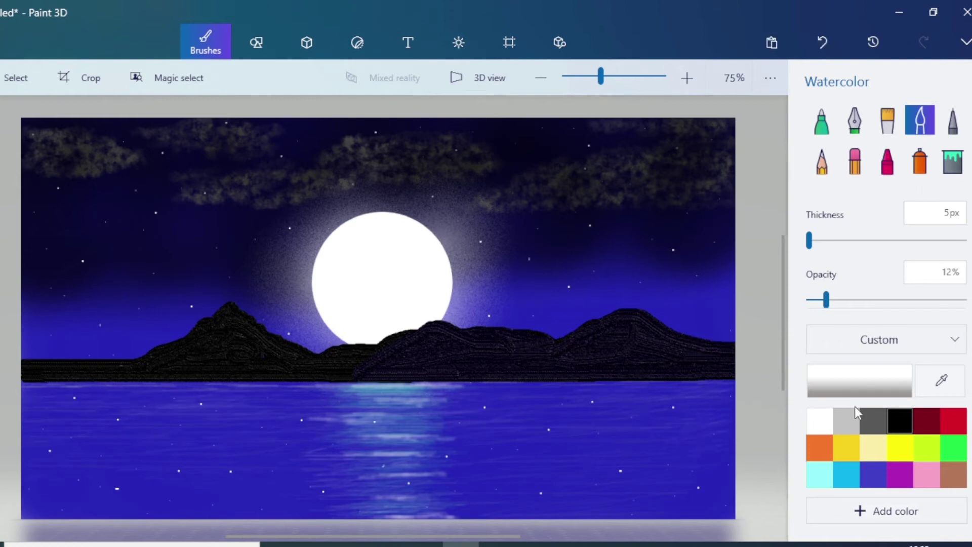
# Step: Draw a black tree trunk with two main branches in front of the left mountain, using the Marker at 11 px
pyautogui.click(895, 414)
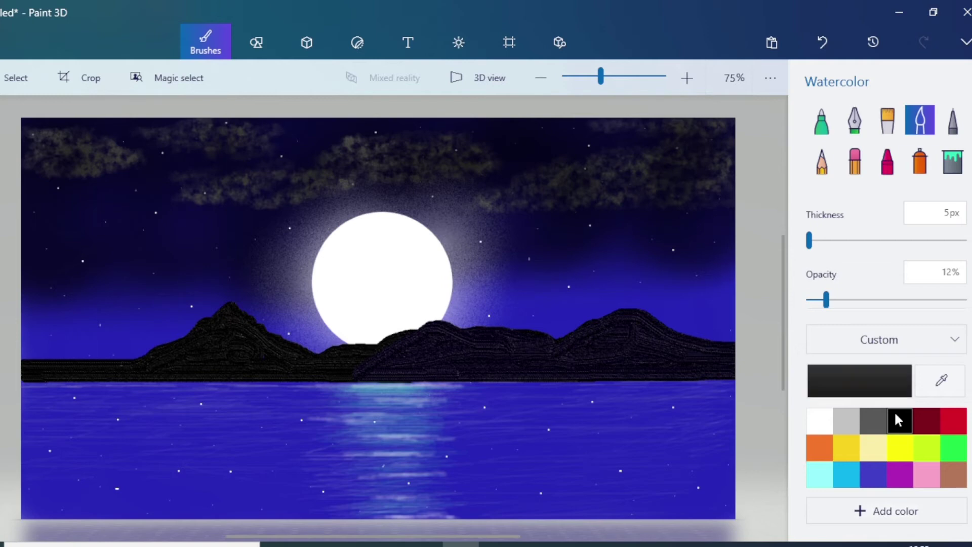
pyautogui.click(821, 126)
pyautogui.moveTo(815, 240); pyautogui.dragTo(823, 241)
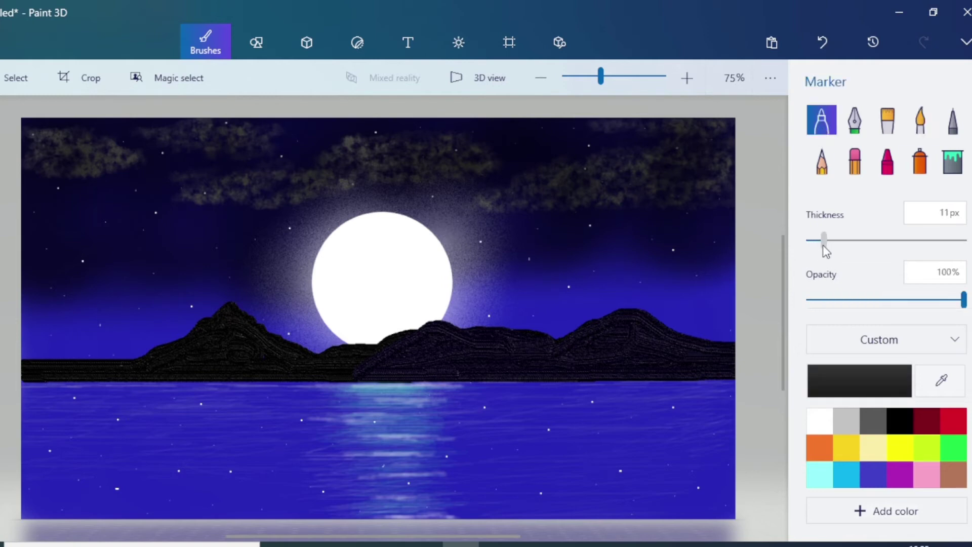
pyautogui.moveTo(132, 415)
pyautogui.mouseDown()
pyautogui.moveTo(130, 487)
pyautogui.moveTo(21, 313)
pyautogui.moveTo(184, 330)
pyautogui.moveTo(200, 288)
pyautogui.mouseUp()
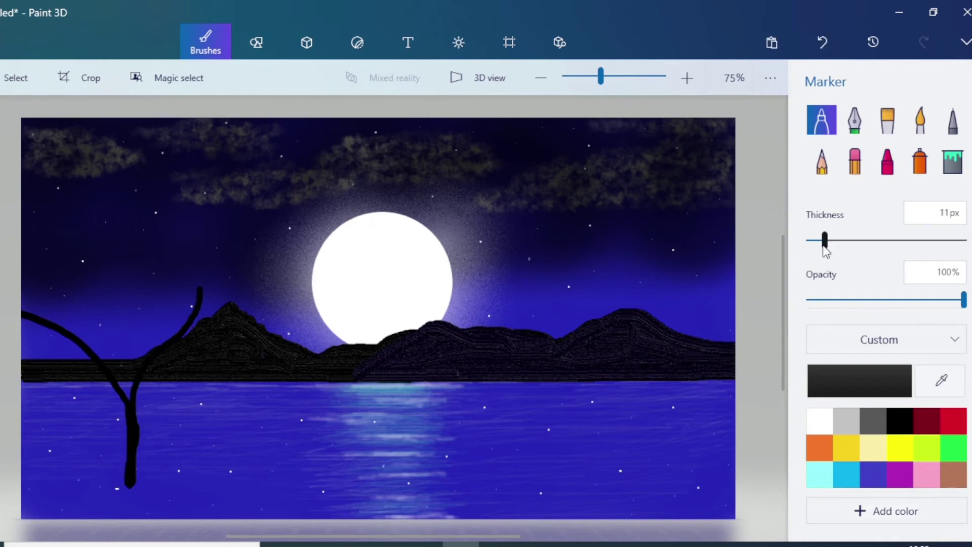
# Step: Set the Marker thickness to 4 px and draw a lower branch with twigs reaching right from the trunk over the water
pyautogui.moveTo(825, 241); pyautogui.dragTo(813, 241)
pyautogui.moveTo(135, 404); pyautogui.dragTo(274, 403)
pyautogui.moveTo(200, 403); pyautogui.dragTo(236, 384)
pyautogui.moveTo(241, 410); pyautogui.dragTo(307, 458)
pyautogui.moveTo(174, 397); pyautogui.dragTo(210, 472)
pyautogui.moveTo(203, 438); pyautogui.dragTo(256, 461)
# Step: Draw thin black branches and twigs growing from the tree's two upper main branches with the 4 px Marker
pyautogui.moveTo(180, 326); pyautogui.dragTo(104, 279)
pyautogui.moveTo(131, 281); pyautogui.dragTo(129, 242)
pyautogui.moveTo(51, 322); pyautogui.dragTo(66, 271)
pyautogui.moveTo(28, 342); pyautogui.dragTo(124, 314)
pyautogui.moveTo(104, 327); pyautogui.dragTo(152, 327)
pyautogui.moveTo(167, 292); pyautogui.dragTo(152, 233)
pyautogui.moveTo(76, 231); pyautogui.dragTo(142, 229)
pyautogui.moveTo(141, 228); pyautogui.dragTo(179, 249)
pyautogui.moveTo(235, 264); pyautogui.dragTo(201, 286)
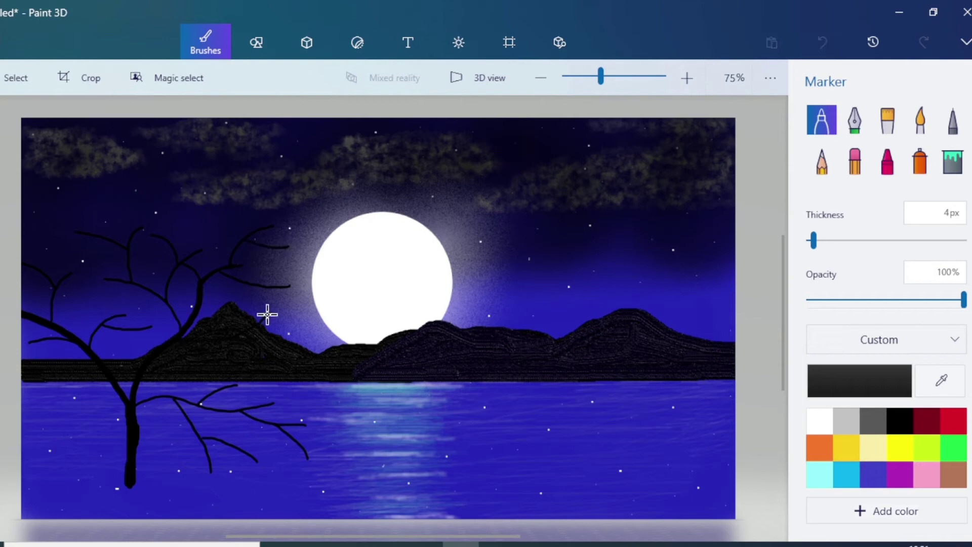
# Step: Add a black 4 px Marker twig beside the left mountain peak, and draw fine 1 px twigs on the tree's lower and upper-left branches
pyautogui.moveTo(270, 310); pyautogui.dragTo(258, 323)
pyautogui.moveTo(813, 241); pyautogui.dragTo(808, 241)
pyautogui.moveTo(246, 445); pyautogui.dragTo(283, 442)
pyautogui.moveTo(59, 280); pyautogui.dragTo(70, 272)
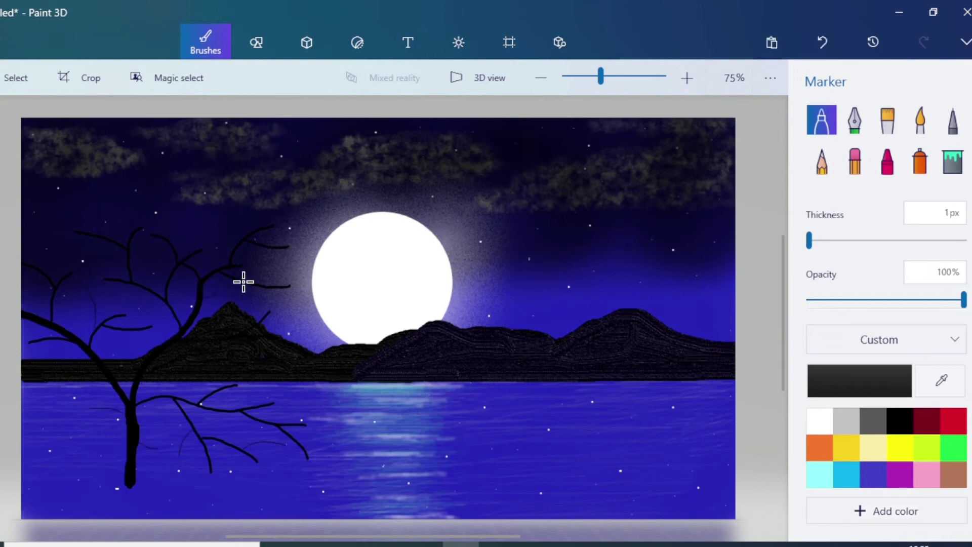
# Step: Paint sloping black banks in both lower corners of the lake with the Oil brush at 29 px, leaving the moon's reflection open between them
pyautogui.click(887, 120)
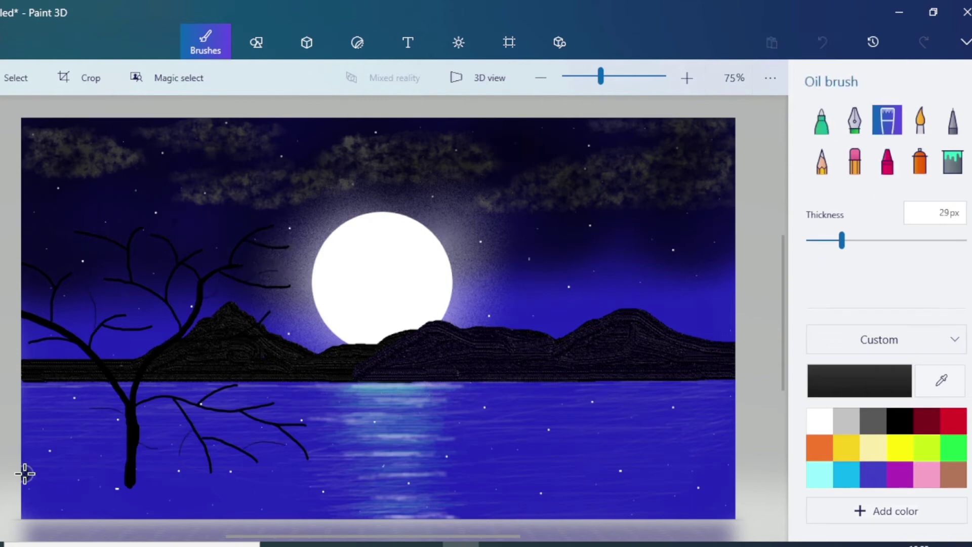
pyautogui.moveTo(25, 474)
pyautogui.mouseDown()
pyautogui.moveTo(246, 510)
pyautogui.moveTo(248, 526)
pyautogui.moveTo(21, 487)
pyautogui.moveTo(81, 511)
pyautogui.moveTo(113, 494)
pyautogui.moveTo(141, 512)
pyautogui.moveTo(326, 517)
pyautogui.mouseUp()
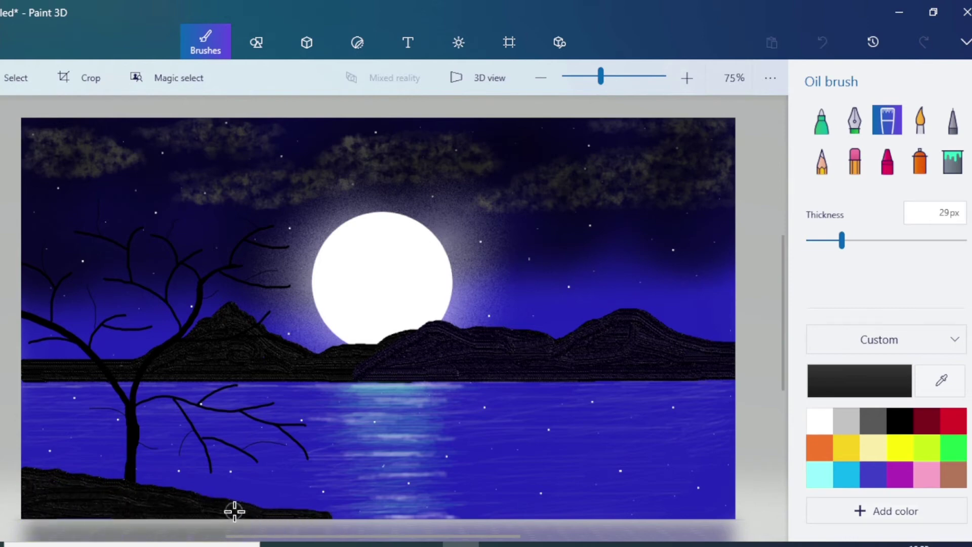
pyautogui.moveTo(450, 516)
pyautogui.mouseDown()
pyautogui.moveTo(741, 483)
pyautogui.moveTo(675, 508)
pyautogui.moveTo(734, 497)
pyautogui.moveTo(716, 490)
pyautogui.moveTo(724, 486)
pyautogui.mouseUp()
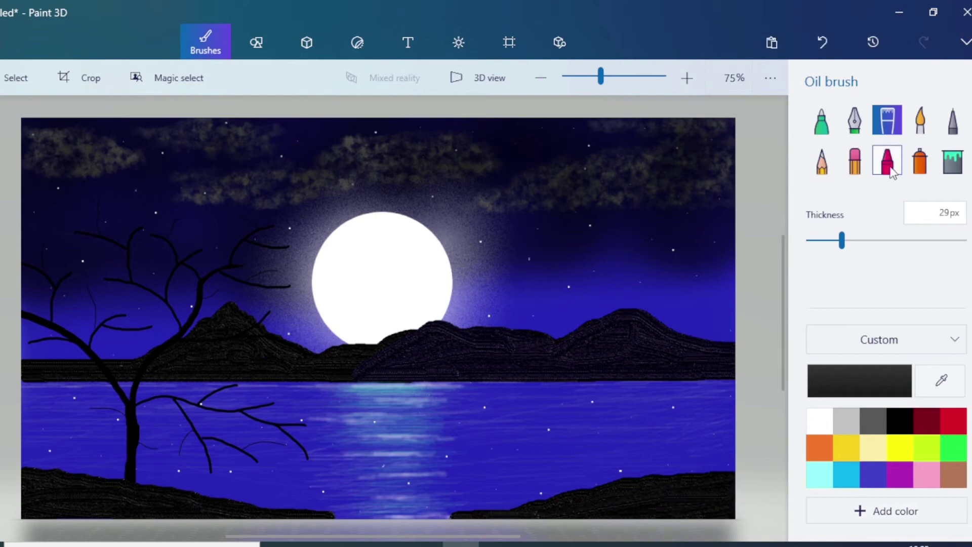
# Step: Dab black foliage clusters onto the tips of the tree's lower right branches over the water, using the Crayon at 23 px
pyautogui.click(886, 161)
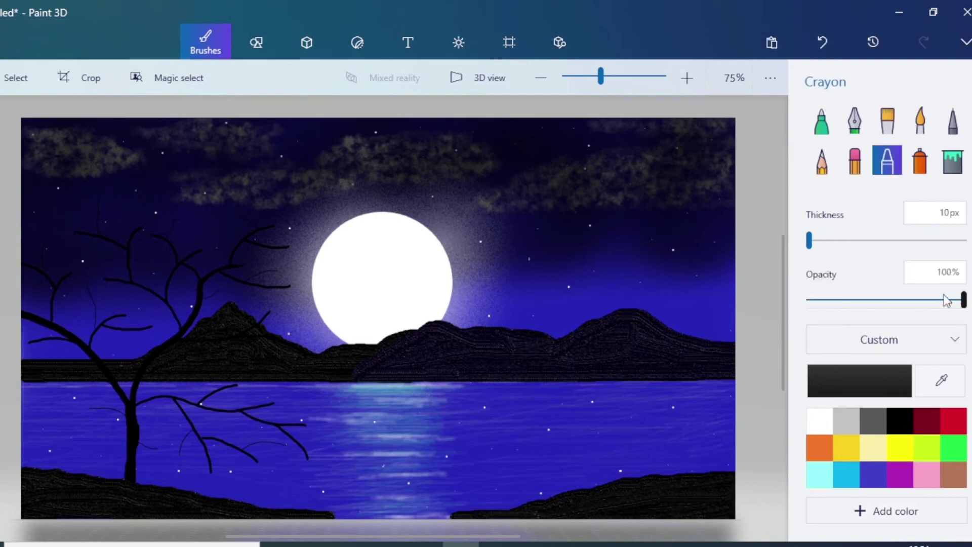
pyautogui.moveTo(304, 463); pyautogui.dragTo(309, 469)
pyautogui.moveTo(306, 458); pyautogui.dragTo(303, 471)
pyautogui.moveTo(308, 455)
pyautogui.mouseDown()
pyautogui.moveTo(326, 449)
pyautogui.moveTo(299, 419)
pyautogui.moveTo(321, 412)
pyautogui.moveTo(313, 400)
pyautogui.moveTo(328, 414)
pyautogui.moveTo(297, 416)
pyautogui.moveTo(310, 408)
pyautogui.moveTo(285, 449)
pyautogui.moveTo(262, 449)
pyautogui.moveTo(265, 432)
pyautogui.moveTo(252, 466)
pyautogui.moveTo(258, 488)
pyautogui.moveTo(271, 487)
pyautogui.moveTo(201, 458)
pyautogui.moveTo(192, 473)
pyautogui.moveTo(234, 464)
pyautogui.moveTo(215, 490)
pyautogui.moveTo(217, 477)
pyautogui.moveTo(176, 440)
pyautogui.mouseUp()
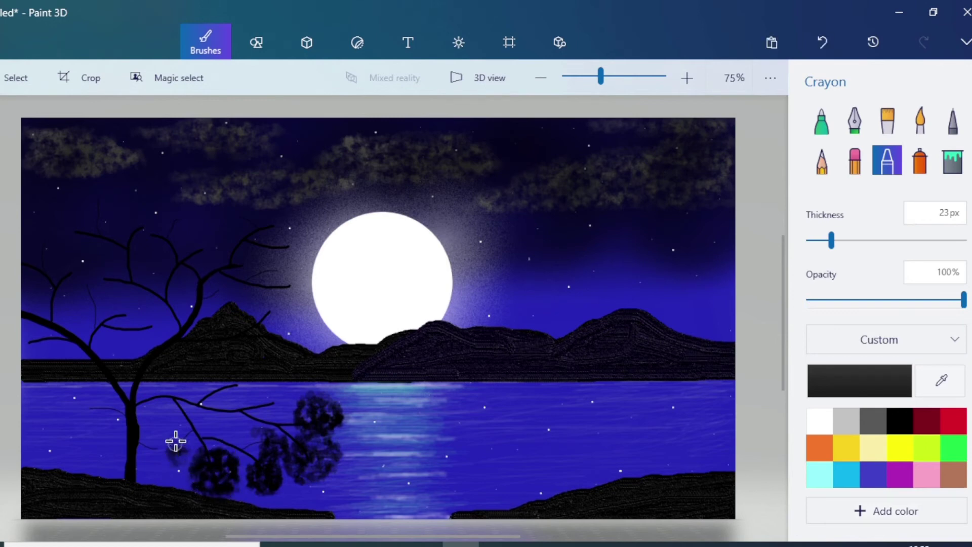
pyautogui.moveTo(266, 395)
pyautogui.mouseDown()
pyautogui.moveTo(282, 412)
pyautogui.moveTo(243, 378)
pyautogui.moveTo(258, 374)
pyautogui.moveTo(238, 403)
pyautogui.mouseUp()
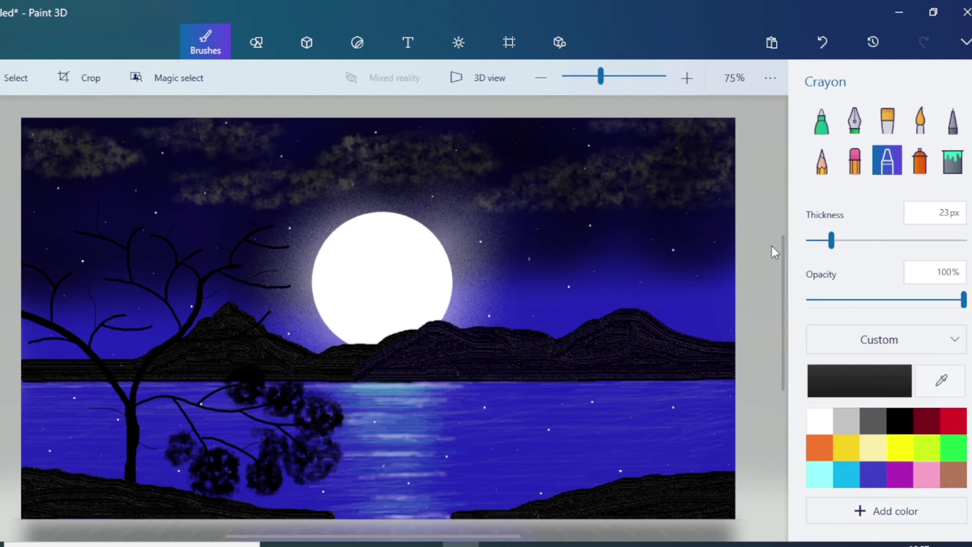
# Step: Cover the tree's upper branches and the branch at the canvas's left edge with black foliage, using the Crayon at 33 px
pyautogui.moveTo(261, 318)
pyautogui.mouseDown()
pyautogui.moveTo(278, 299)
pyautogui.moveTo(275, 319)
pyautogui.moveTo(269, 287)
pyautogui.moveTo(273, 317)
pyautogui.moveTo(295, 289)
pyautogui.moveTo(281, 263)
pyautogui.moveTo(301, 261)
pyautogui.moveTo(297, 303)
pyautogui.moveTo(304, 233)
pyautogui.moveTo(272, 237)
pyautogui.moveTo(278, 206)
pyautogui.moveTo(219, 208)
pyautogui.moveTo(232, 232)
pyautogui.moveTo(214, 248)
pyautogui.moveTo(199, 219)
pyautogui.moveTo(165, 210)
pyautogui.moveTo(189, 204)
pyautogui.moveTo(165, 251)
pyautogui.moveTo(126, 213)
pyautogui.moveTo(142, 213)
pyautogui.moveTo(110, 195)
pyautogui.moveTo(74, 211)
pyautogui.moveTo(68, 252)
pyautogui.moveTo(112, 267)
pyautogui.moveTo(91, 251)
pyautogui.moveTo(104, 302)
pyautogui.moveTo(74, 257)
pyautogui.moveTo(25, 257)
pyautogui.moveTo(47, 269)
pyautogui.moveTo(30, 212)
pyautogui.moveTo(123, 319)
pyautogui.moveTo(141, 319)
pyautogui.moveTo(139, 334)
pyautogui.moveTo(160, 328)
pyautogui.moveTo(145, 342)
pyautogui.mouseUp()
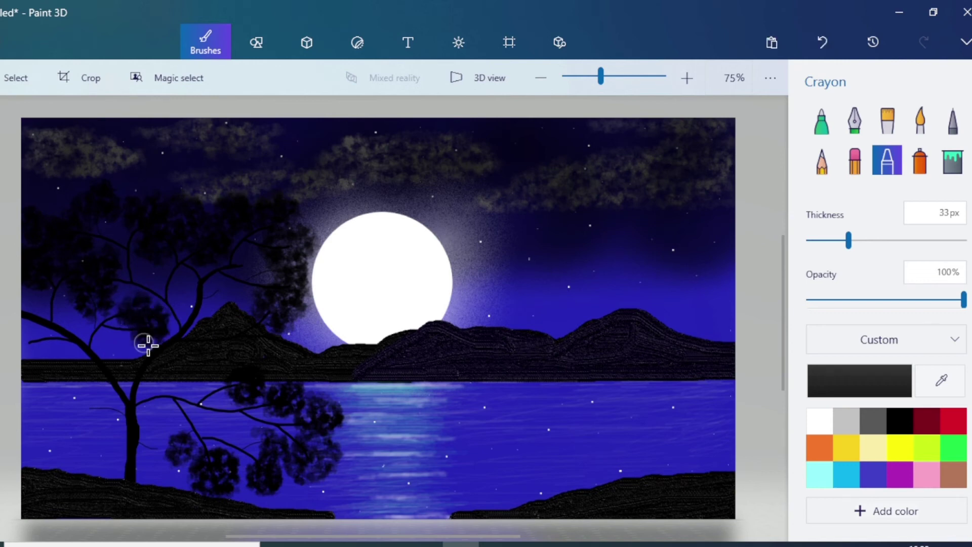
pyautogui.moveTo(28, 329)
pyautogui.mouseDown()
pyautogui.moveTo(33, 359)
pyautogui.moveTo(24, 322)
pyautogui.moveTo(37, 350)
pyautogui.mouseUp()
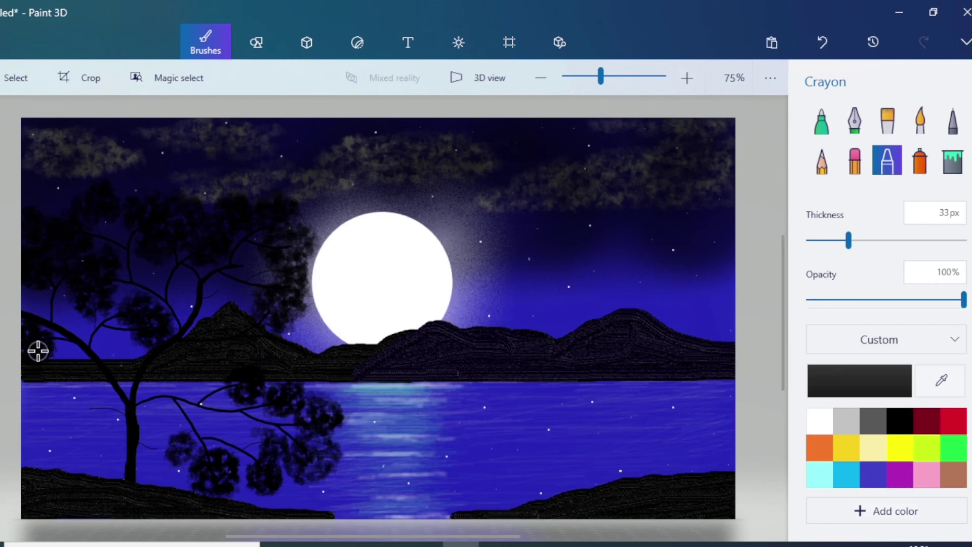
# Step: Draw a dense tuft of tall black grass blades rising from the right bank with the Pixel pen at 1 px
pyautogui.click(952, 120)
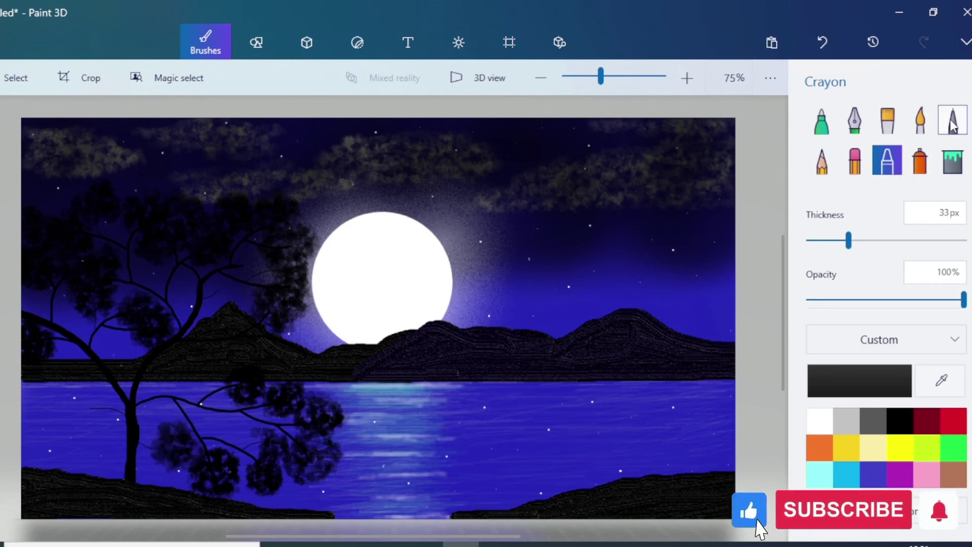
pyautogui.moveTo(658, 410); pyautogui.dragTo(724, 469)
pyautogui.moveTo(636, 433)
pyautogui.mouseDown()
pyautogui.moveTo(714, 445)
pyautogui.moveTo(722, 403)
pyautogui.moveTo(705, 457)
pyautogui.moveTo(719, 433)
pyautogui.moveTo(701, 437)
pyautogui.mouseUp()
pyautogui.moveTo(730, 410)
pyautogui.mouseDown()
pyautogui.moveTo(738, 463)
pyautogui.moveTo(734, 403)
pyautogui.moveTo(726, 476)
pyautogui.moveTo(687, 449)
pyautogui.moveTo(718, 474)
pyautogui.mouseUp()
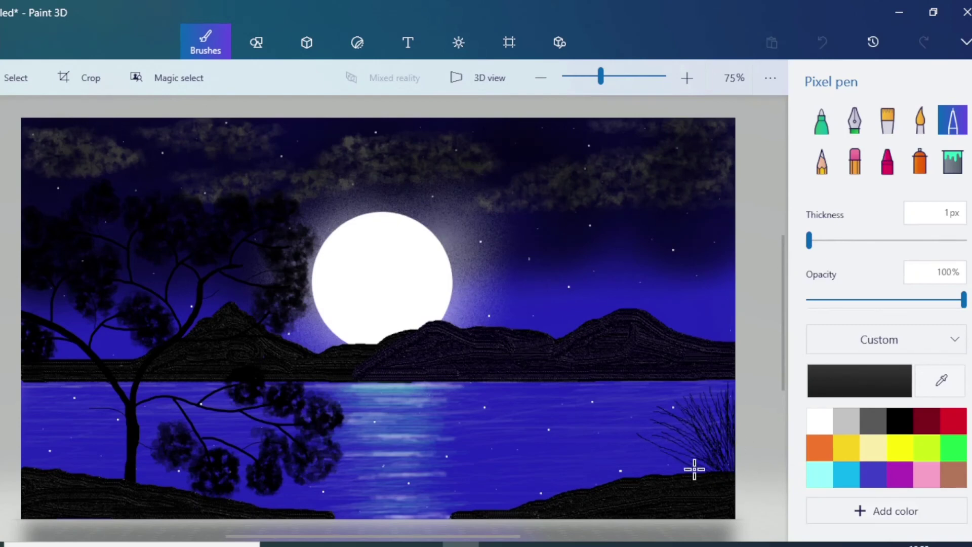
pyautogui.moveTo(666, 441)
pyautogui.mouseDown()
pyautogui.moveTo(664, 411)
pyautogui.moveTo(722, 448)
pyautogui.moveTo(695, 414)
pyautogui.mouseUp()
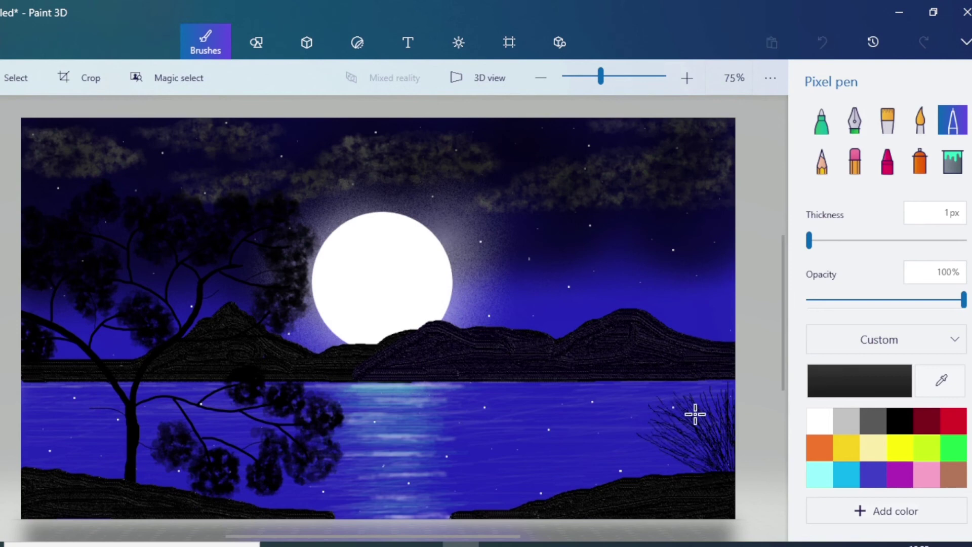
pyautogui.moveTo(717, 460)
pyautogui.mouseDown()
pyautogui.moveTo(715, 440)
pyautogui.moveTo(707, 458)
pyautogui.mouseUp()
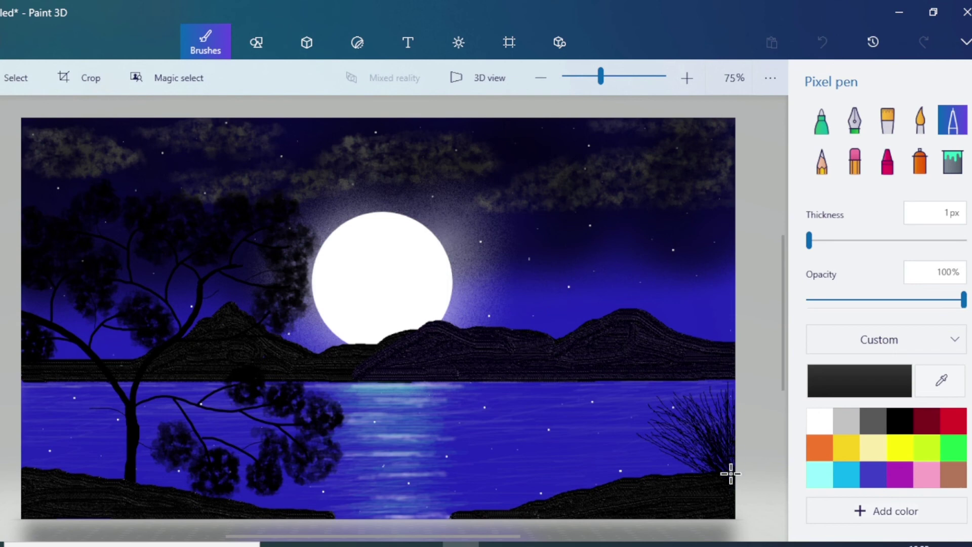
# Step: Draw tall black grass at the canvas's left edge and short blades along the left bank with the 1 px Pixel pen
pyautogui.moveTo(41, 459); pyautogui.dragTo(28, 429)
pyautogui.moveTo(33, 467)
pyautogui.mouseDown()
pyautogui.moveTo(51, 448)
pyautogui.moveTo(30, 472)
pyautogui.moveTo(23, 461)
pyautogui.moveTo(47, 413)
pyautogui.moveTo(44, 450)
pyautogui.moveTo(35, 418)
pyautogui.moveTo(35, 477)
pyautogui.moveTo(54, 454)
pyautogui.moveTo(43, 468)
pyautogui.moveTo(49, 441)
pyautogui.moveTo(57, 473)
pyautogui.moveTo(51, 433)
pyautogui.moveTo(62, 437)
pyautogui.moveTo(50, 475)
pyautogui.moveTo(91, 460)
pyautogui.moveTo(102, 467)
pyautogui.moveTo(73, 467)
pyautogui.moveTo(93, 492)
pyautogui.moveTo(113, 461)
pyautogui.moveTo(112, 469)
pyautogui.moveTo(157, 472)
pyautogui.moveTo(166, 486)
pyautogui.moveTo(148, 481)
pyautogui.moveTo(164, 470)
pyautogui.moveTo(154, 485)
pyautogui.moveTo(171, 481)
pyautogui.moveTo(191, 497)
pyautogui.mouseUp()
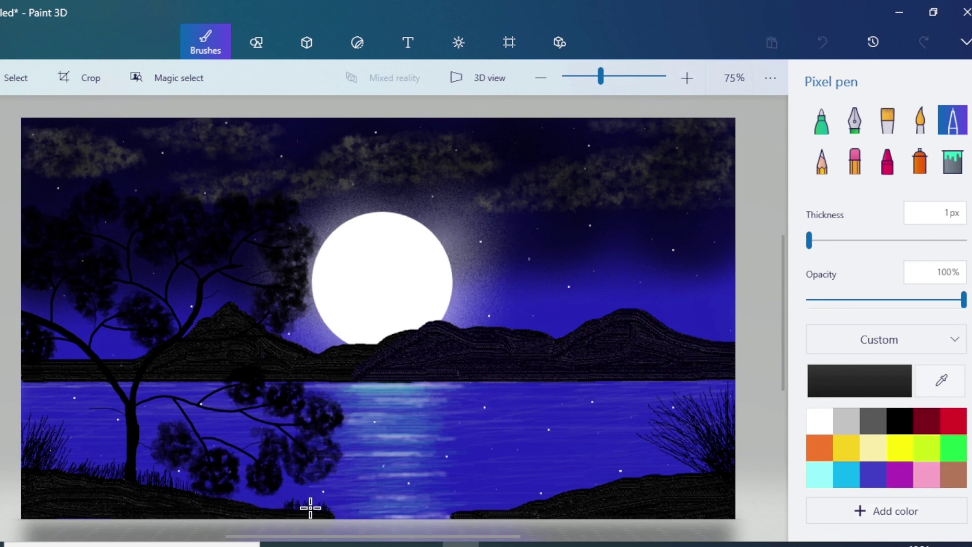
pyautogui.moveTo(293, 506); pyautogui.dragTo(294, 504)
# Step: Repaint the black right and left banks beneath the grass with the Oil brush at 29 px
pyautogui.click(887, 125)
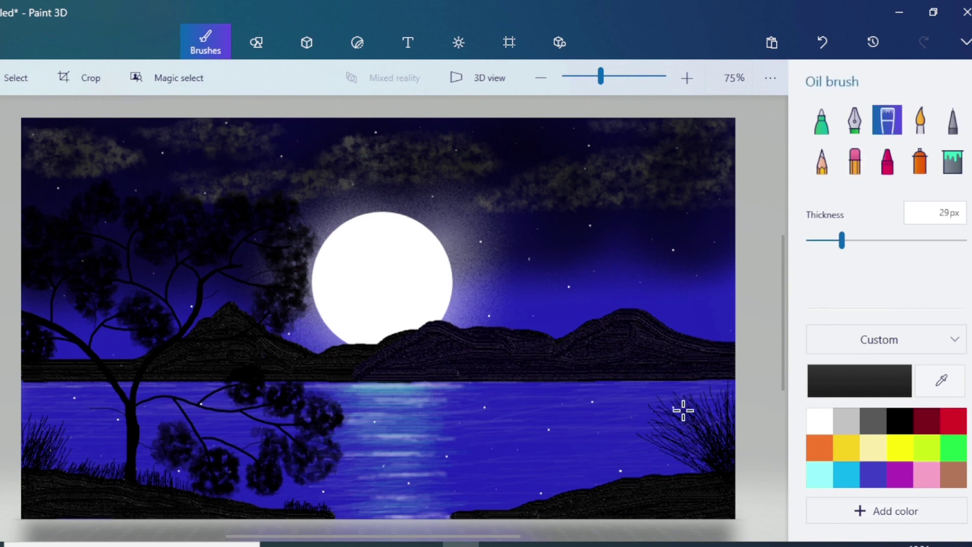
pyautogui.moveTo(707, 489); pyautogui.dragTo(617, 513)
pyautogui.moveTo(320, 515)
pyautogui.mouseDown()
pyautogui.moveTo(158, 505)
pyautogui.moveTo(30, 475)
pyautogui.moveTo(248, 511)
pyautogui.moveTo(176, 516)
pyautogui.moveTo(321, 514)
pyautogui.mouseUp()
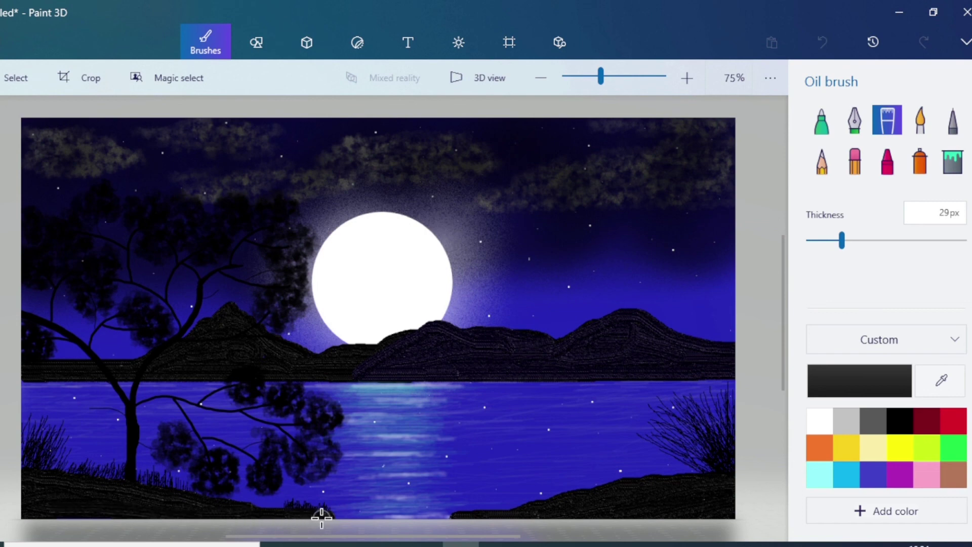
# Step: Shade the sides of the lake and both banks with black, using the Spray can at 300 px and 100% opacity
pyautogui.click(920, 163)
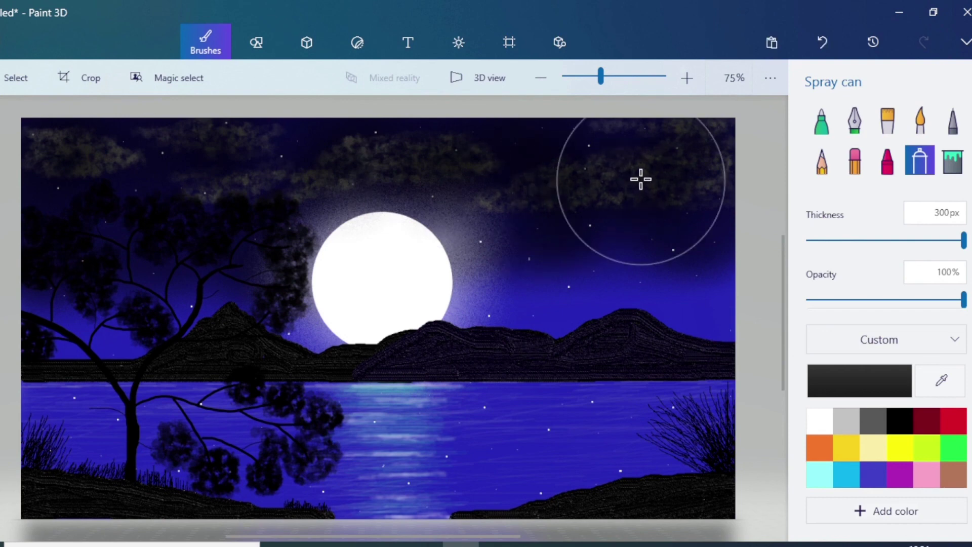
pyautogui.moveTo(106, 433)
pyautogui.mouseDown()
pyautogui.moveTo(159, 405)
pyautogui.moveTo(238, 408)
pyautogui.moveTo(232, 503)
pyautogui.moveTo(58, 514)
pyautogui.moveTo(677, 495)
pyautogui.moveTo(655, 414)
pyautogui.moveTo(556, 400)
pyautogui.moveTo(593, 473)
pyautogui.moveTo(719, 484)
pyautogui.mouseUp()
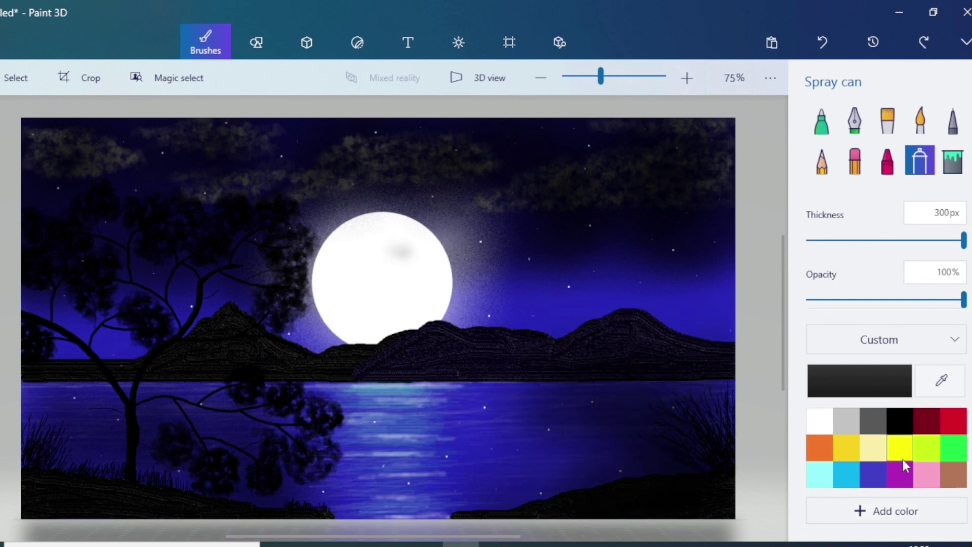
# Step: Tint the centre of the moon with a lime-green spray at 300 px
pyautogui.click(927, 448)
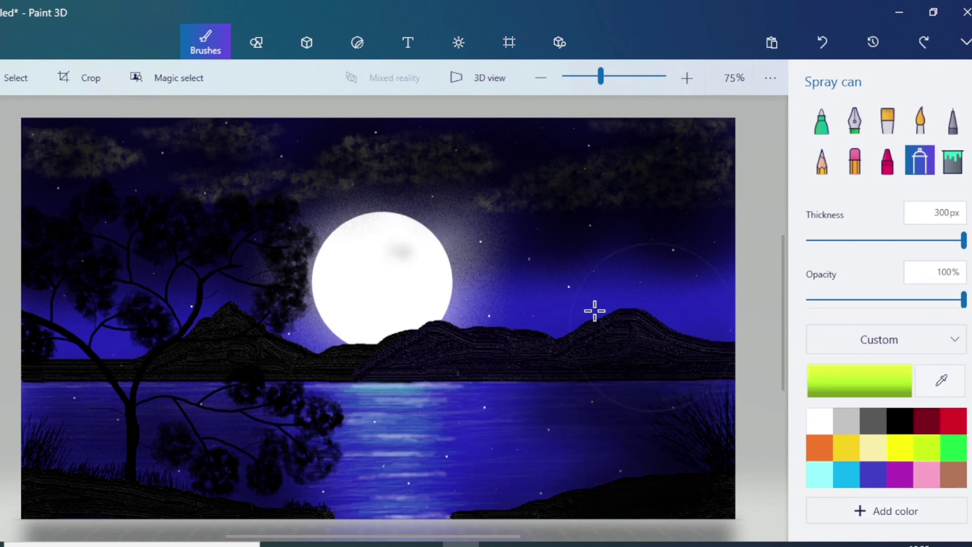
pyautogui.click(383, 275)
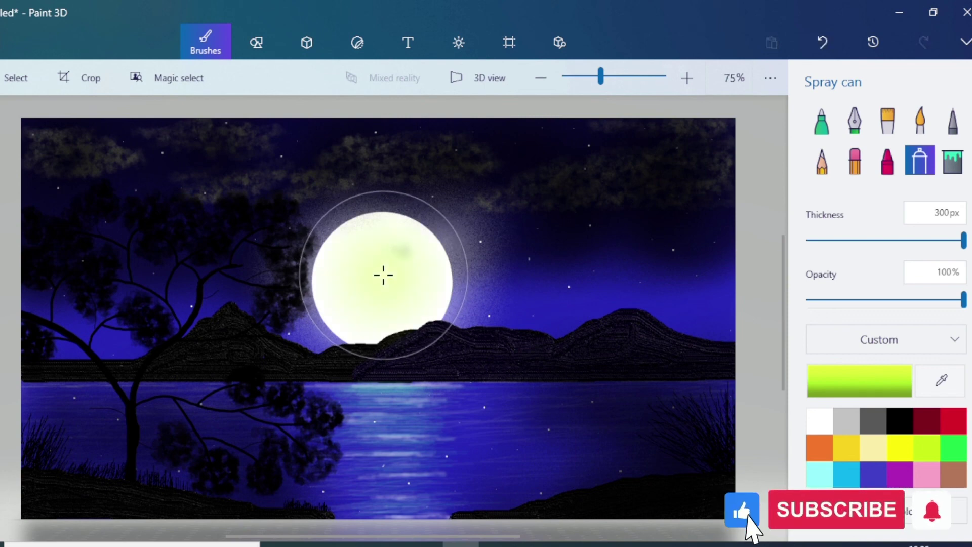